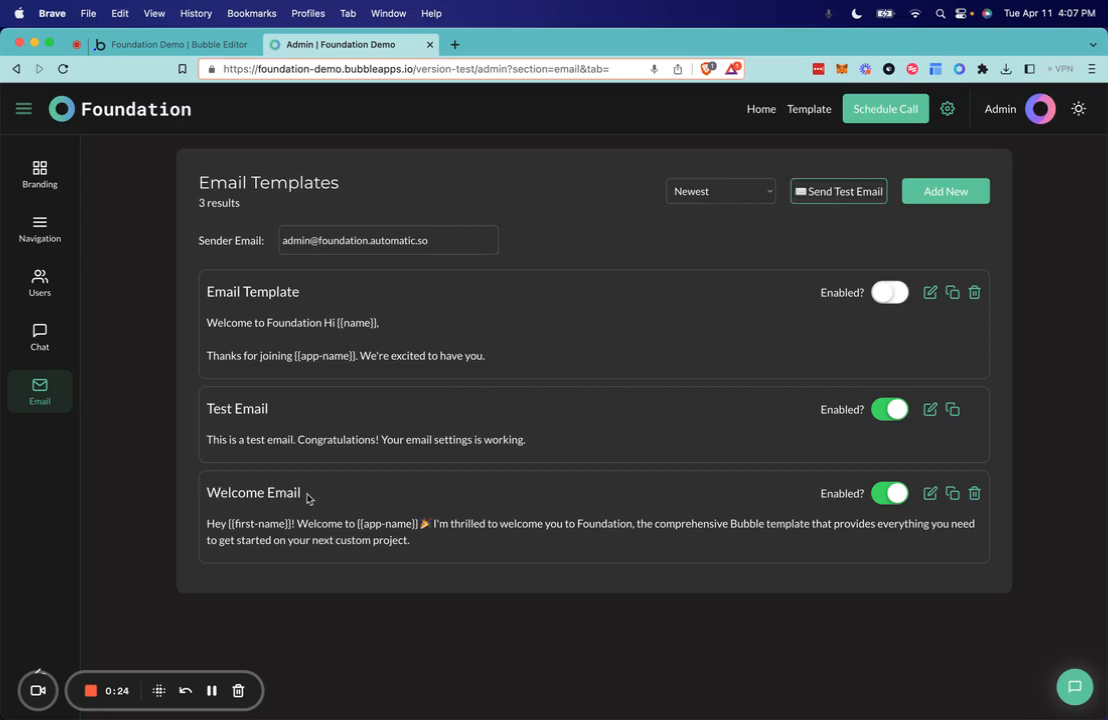
- Open the Welcome Email template for editing and review its sender, reply-to and button settings
click(930, 494)
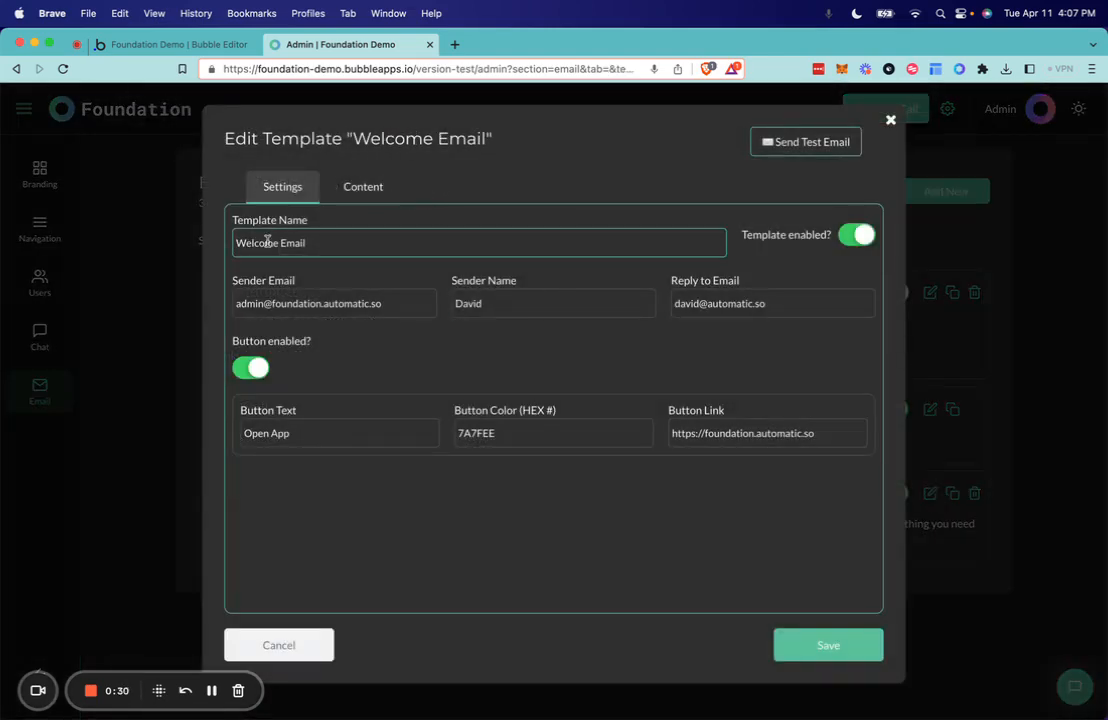
click(285, 308)
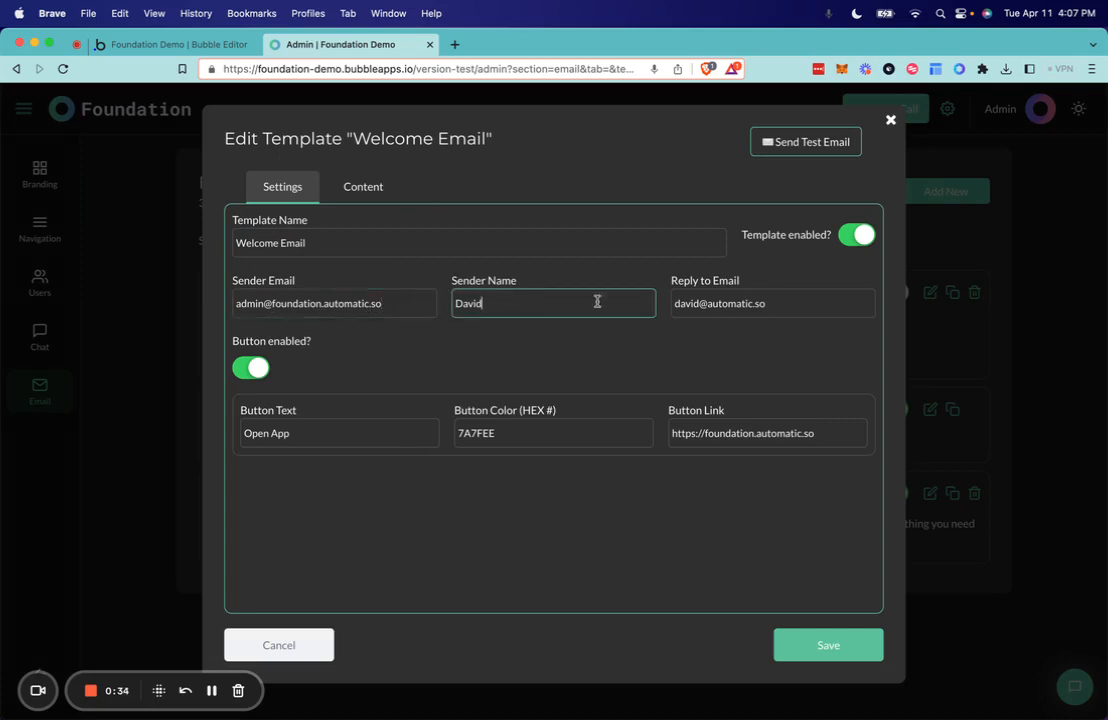
click(742, 303)
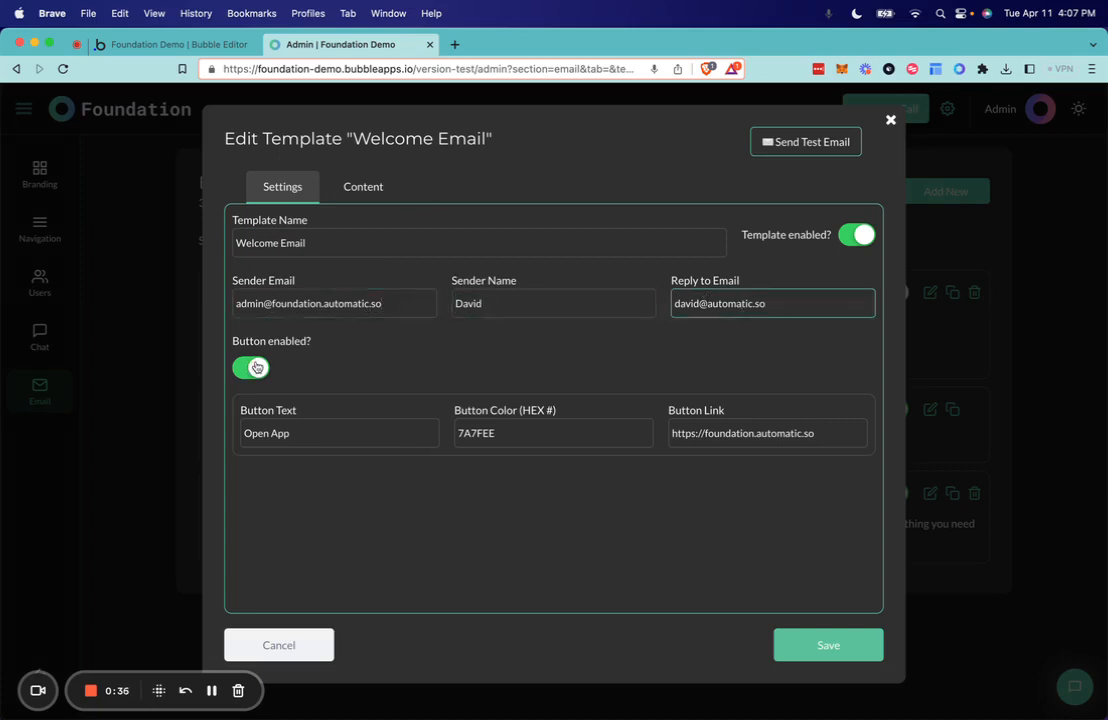
click(255, 369)
click(253, 371)
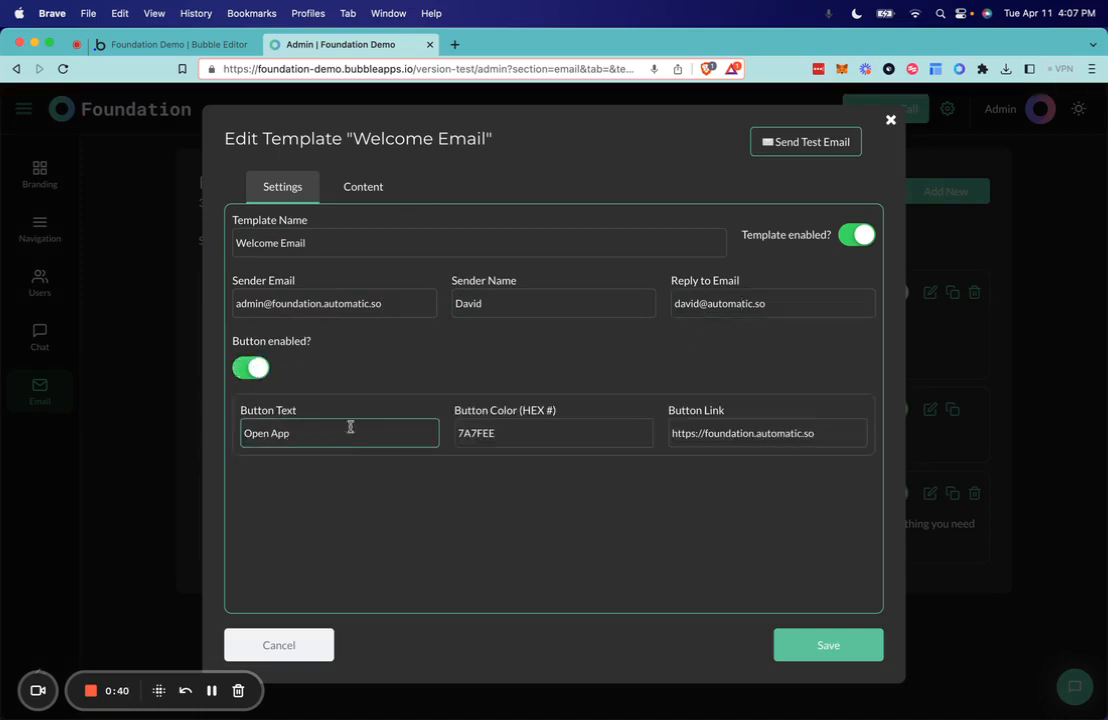
click(497, 430)
click(703, 430)
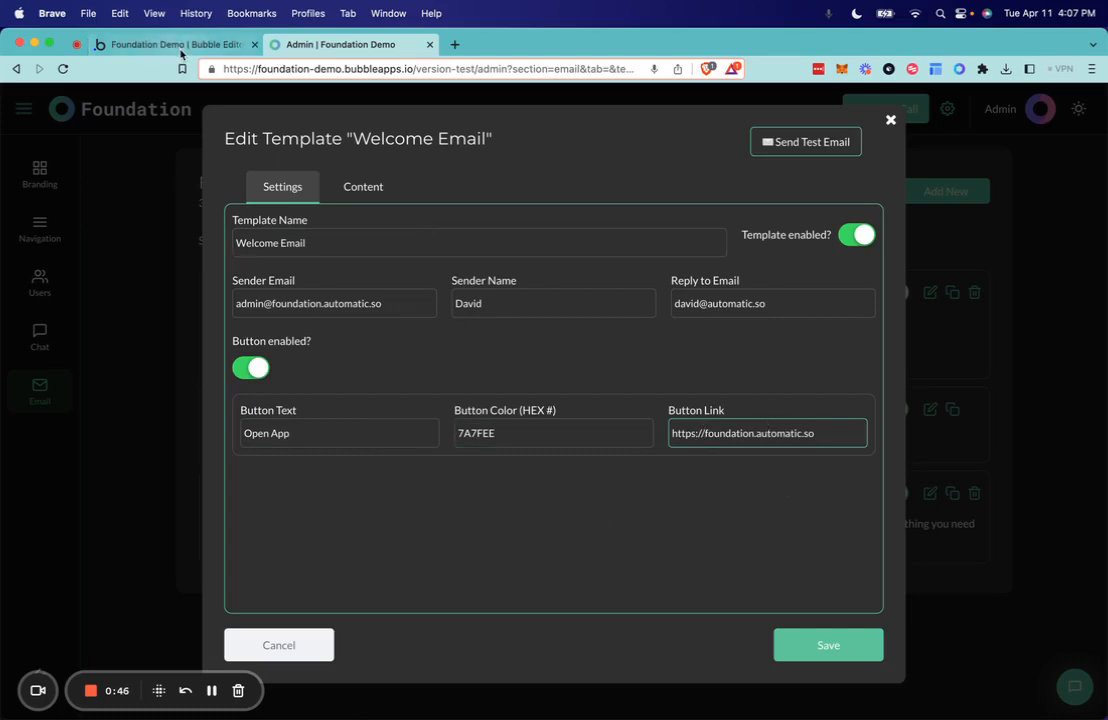
- Switch to the Bubble editor and examine the SendGrid and Postmark API key fields of the Email HTML (or MJML) plugin
click(178, 46)
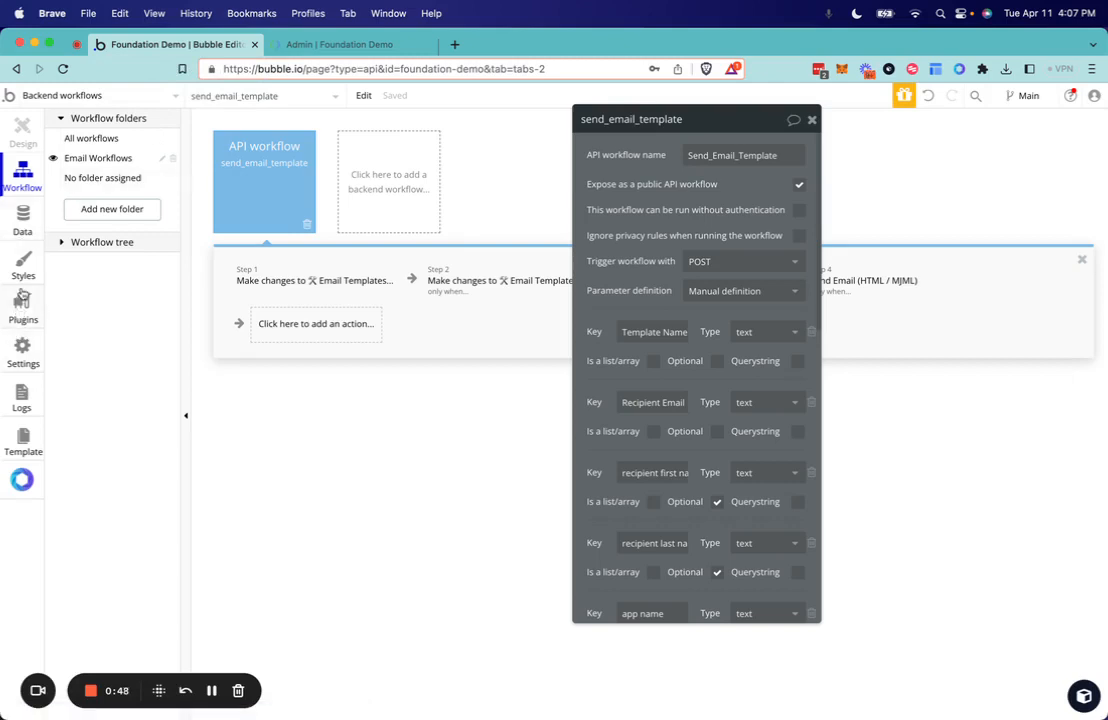
click(20, 296)
scroll(180, 400, down, 1)
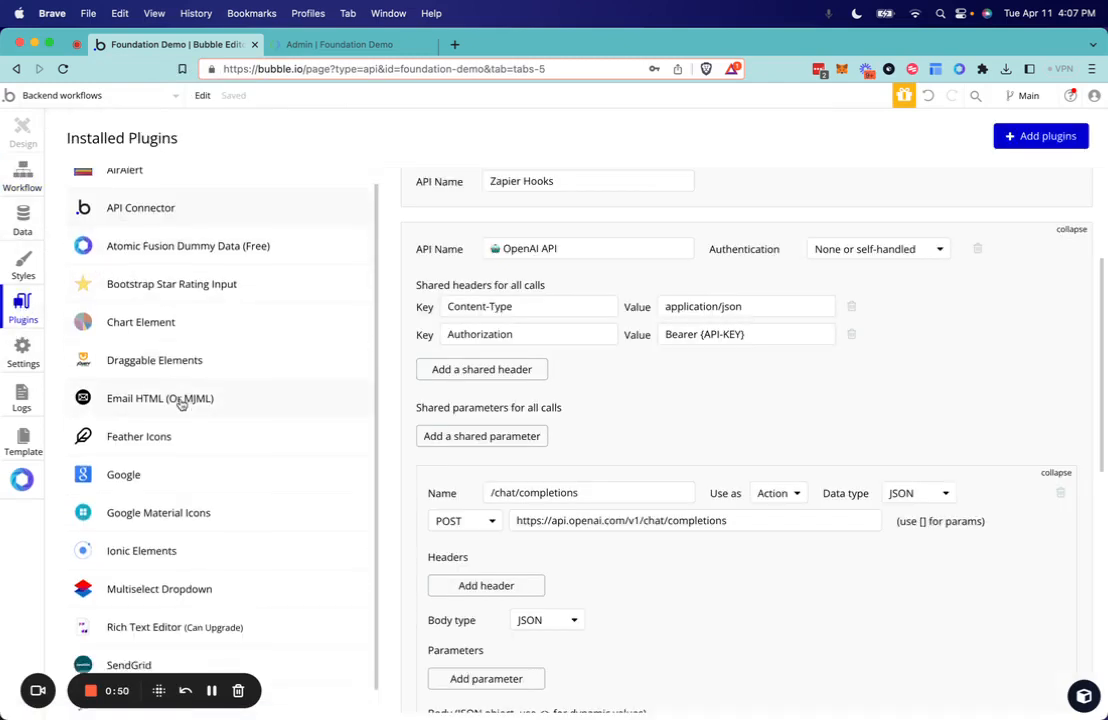
click(184, 380)
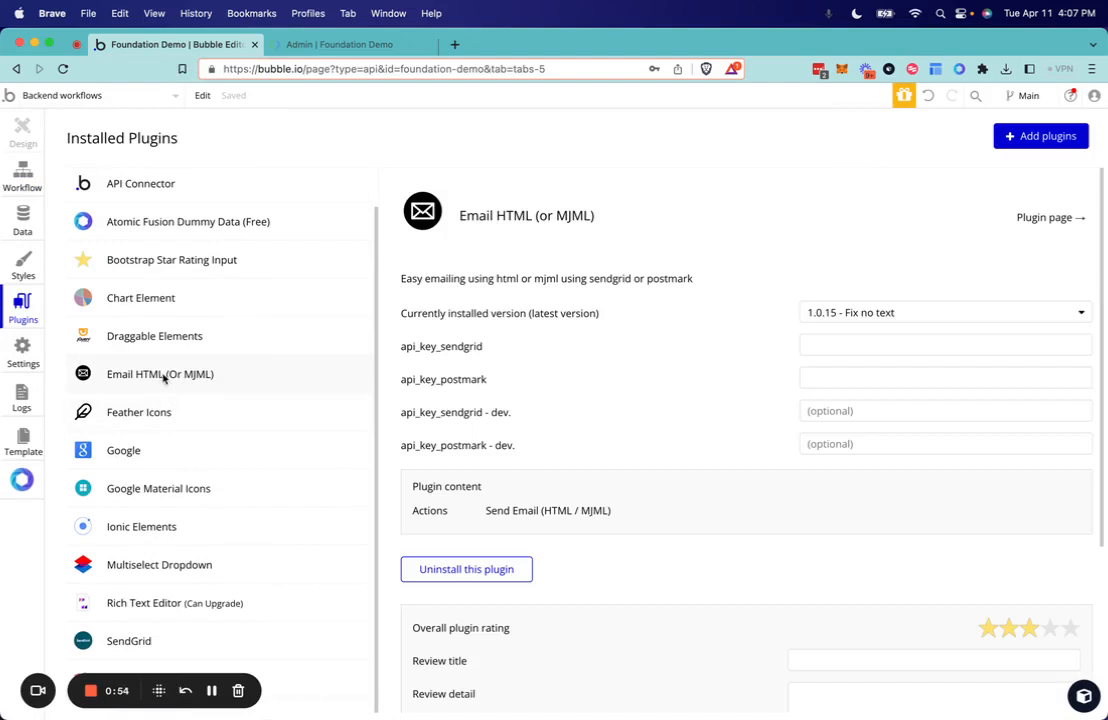
click(870, 340)
click(868, 380)
click(863, 342)
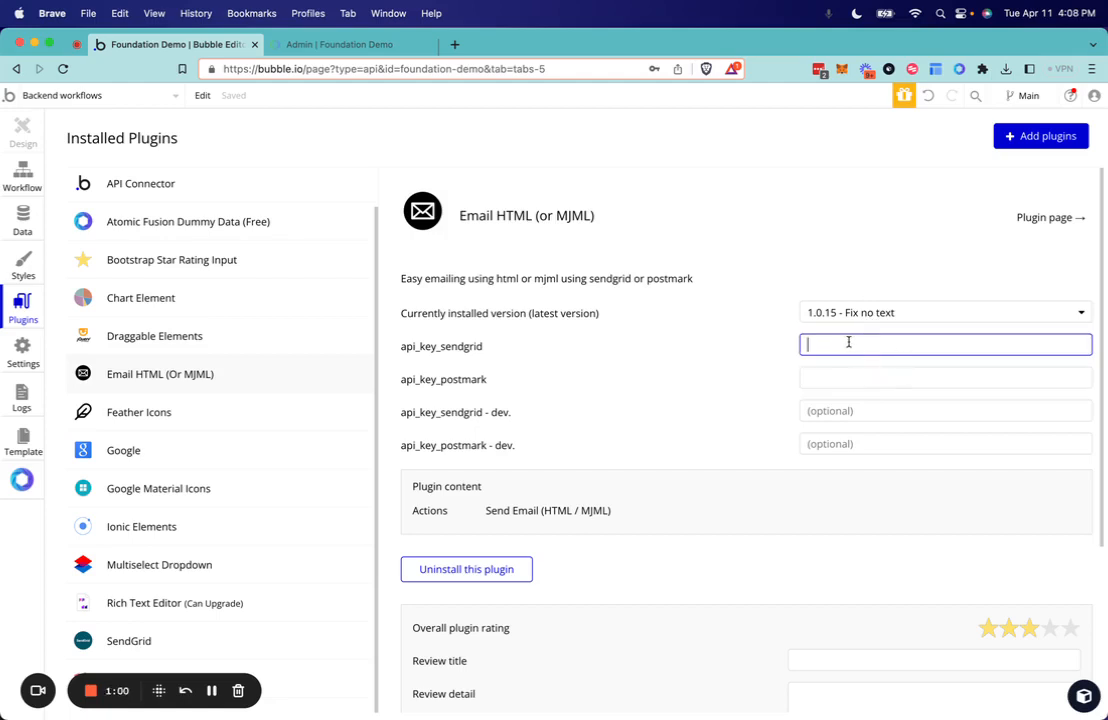
click(775, 347)
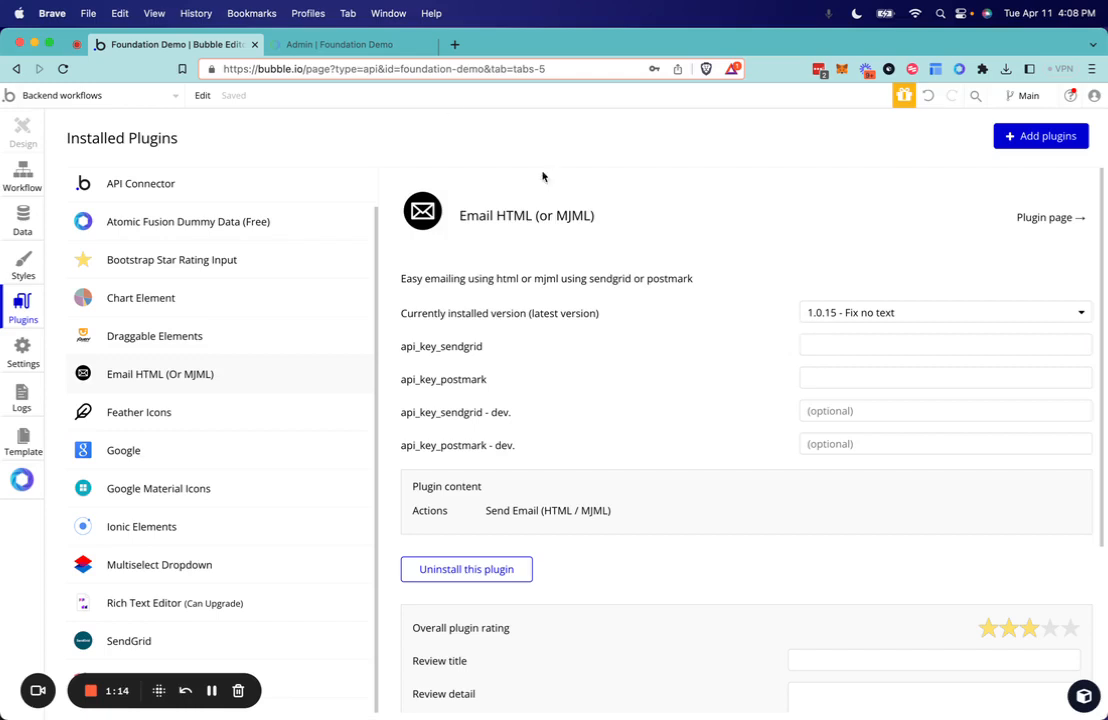
click(838, 344)
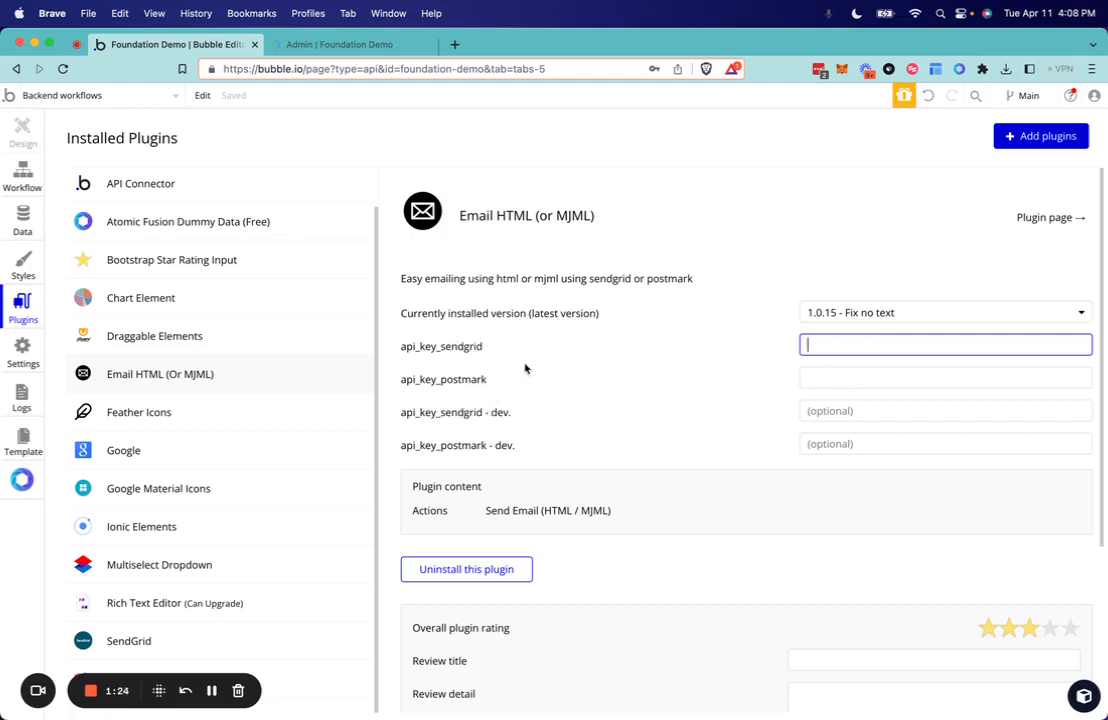
- Return to the Foundation Demo admin page and review the Welcome Email template's content, including its email body and signature
click(355, 49)
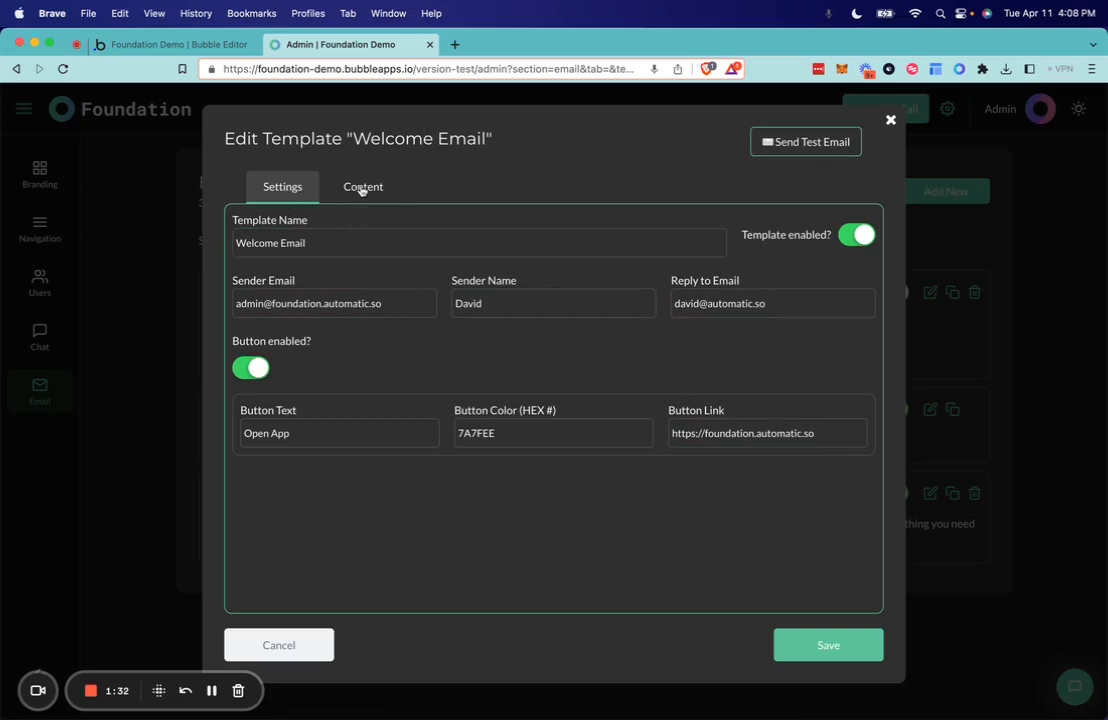
click(361, 191)
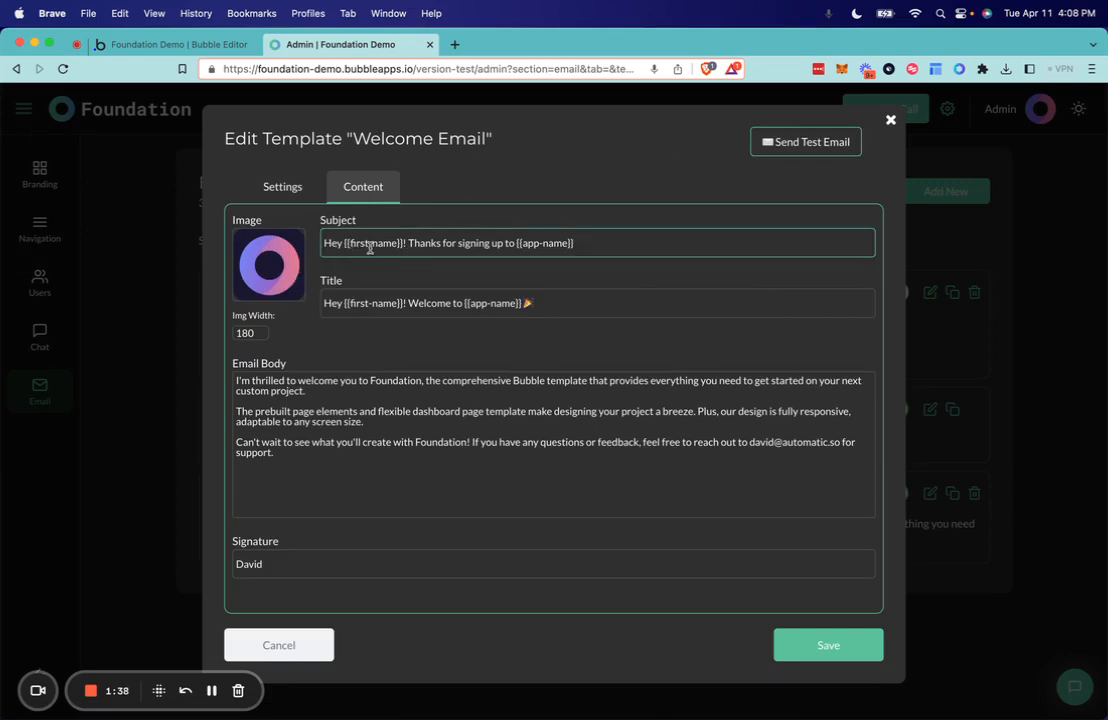
click(336, 459)
click(322, 567)
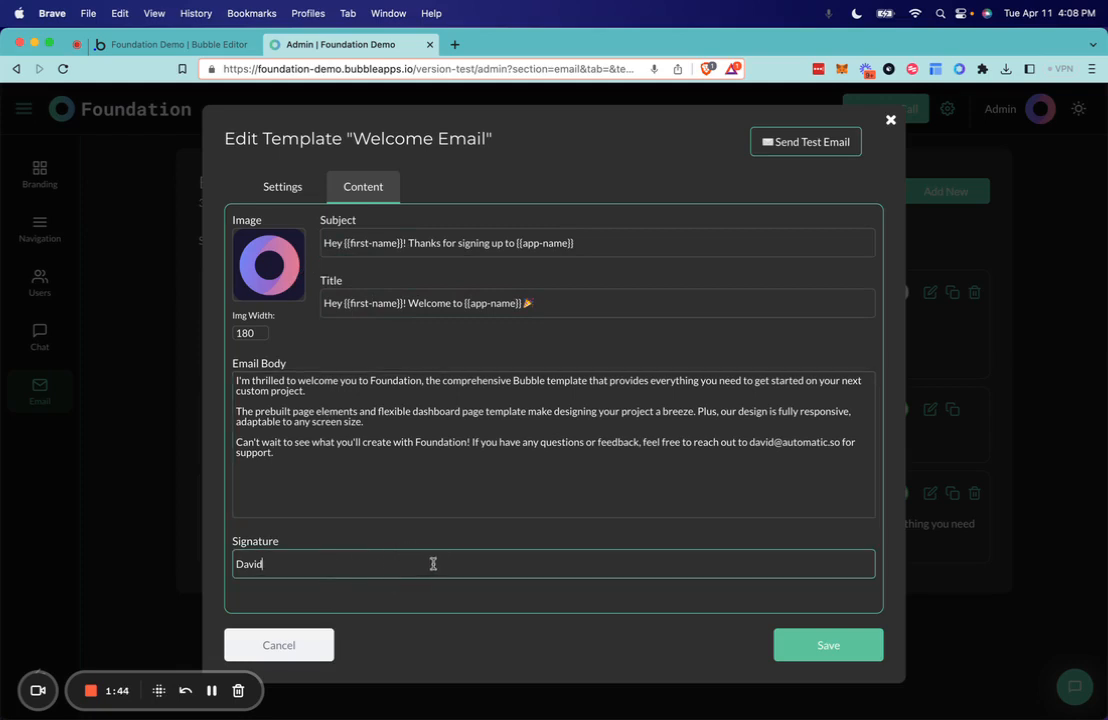
- Examine the {{first-name}} and {{app-name}} placeholders in the template's subject and title, and close the template without saving
click(346, 243)
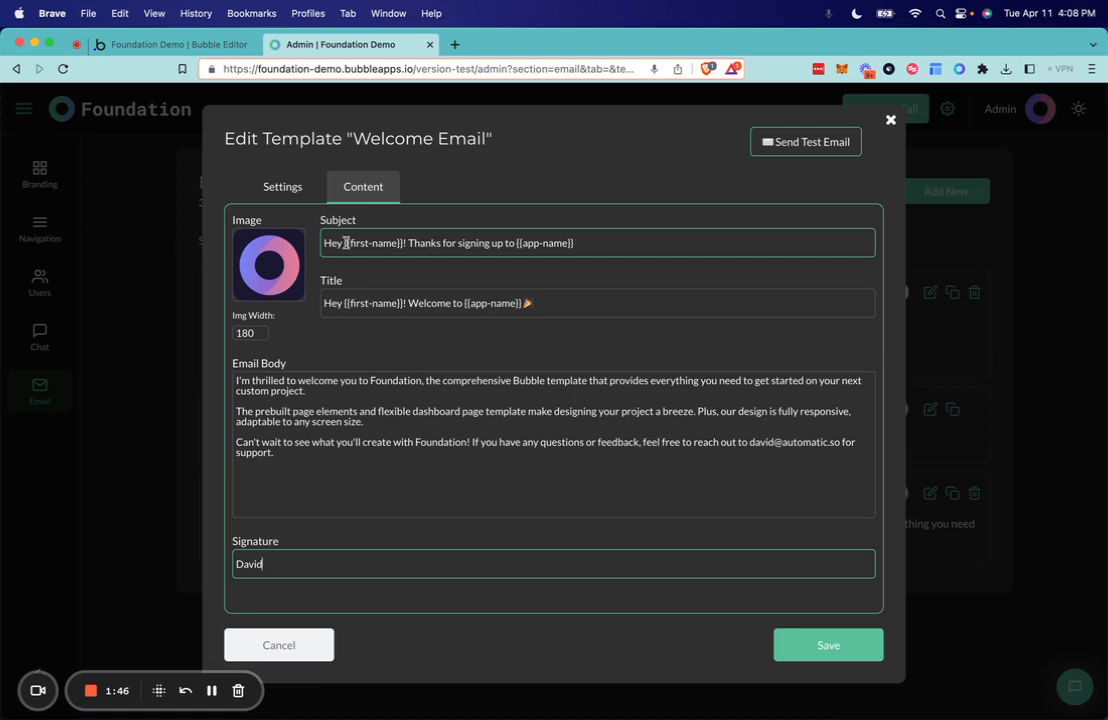
drag(346, 243, 403, 247)
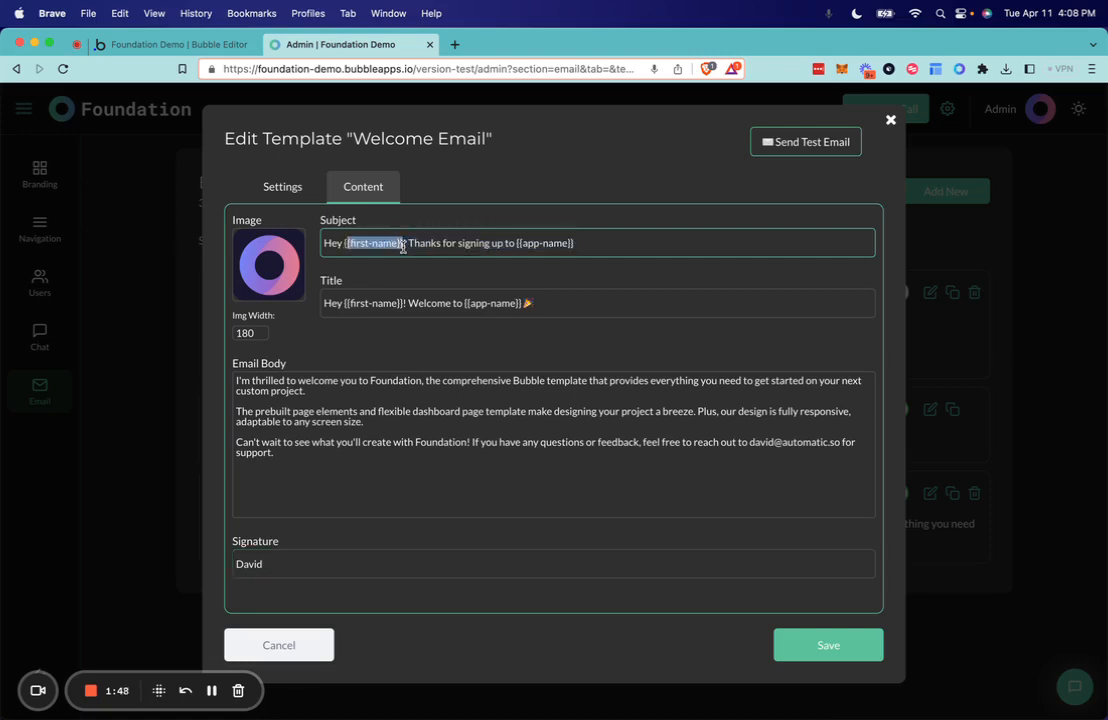
click(515, 243)
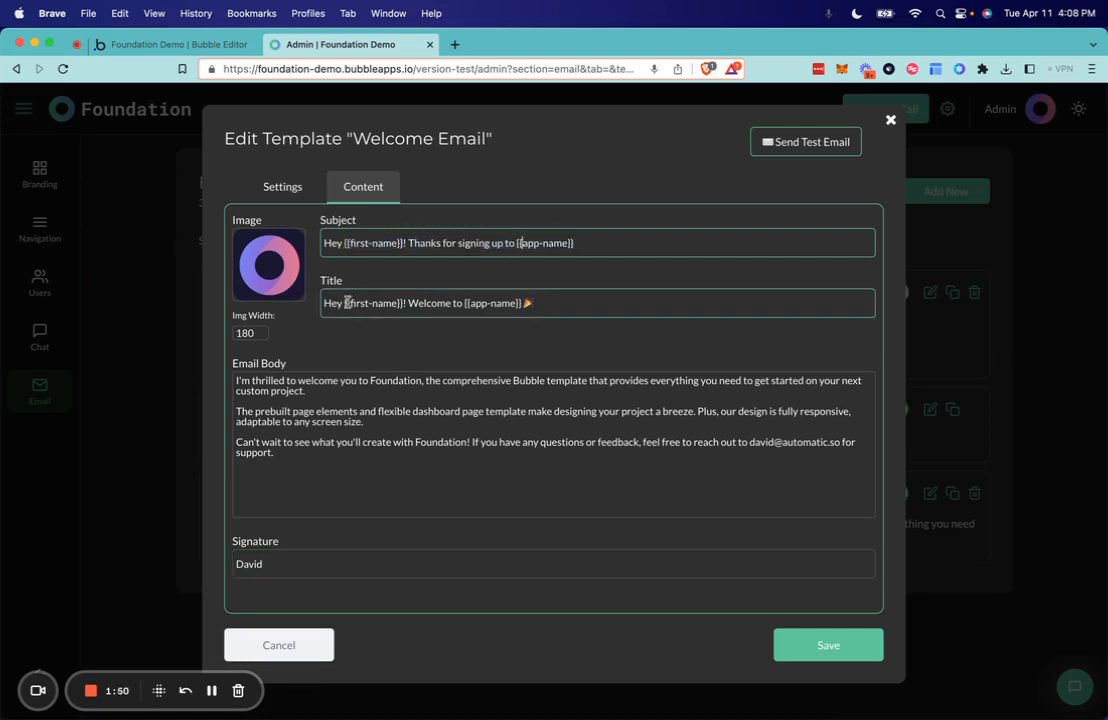
drag(347, 302, 408, 303)
click(390, 395)
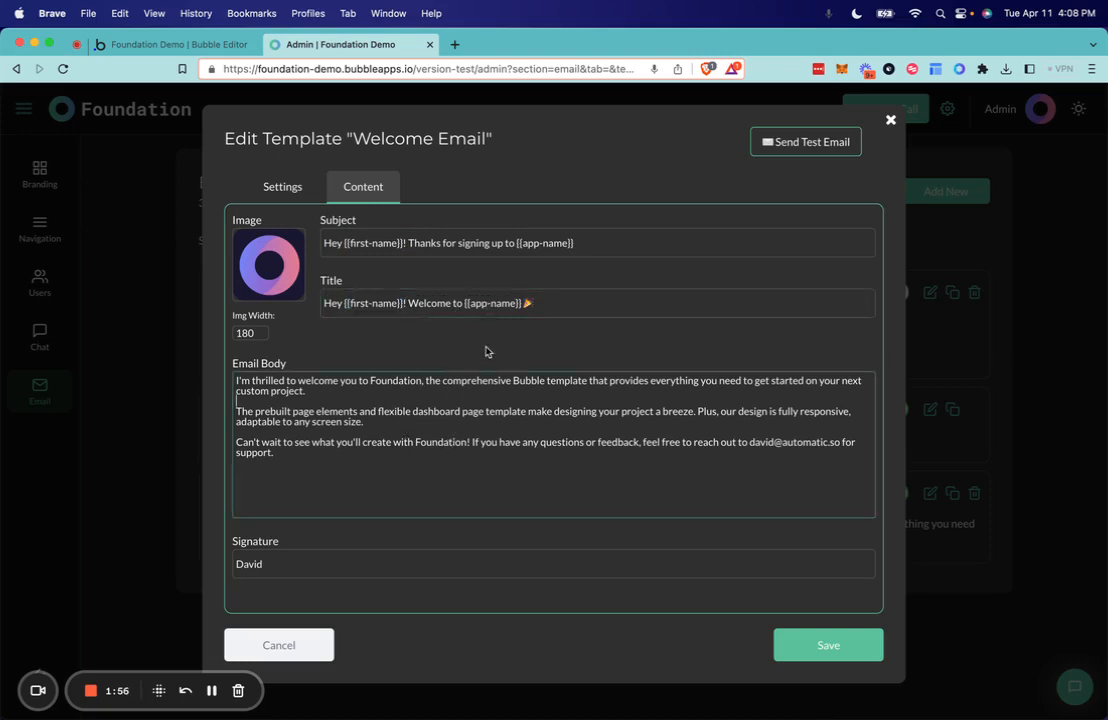
click(356, 302)
drag(346, 302, 404, 305)
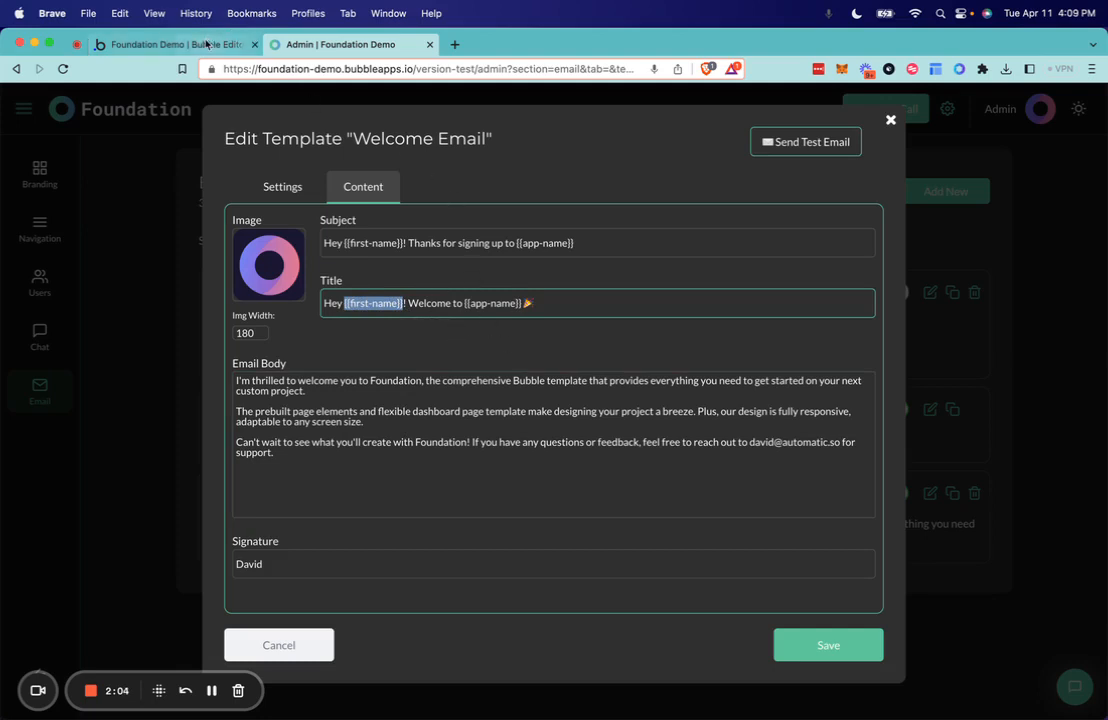
click(135, 226)
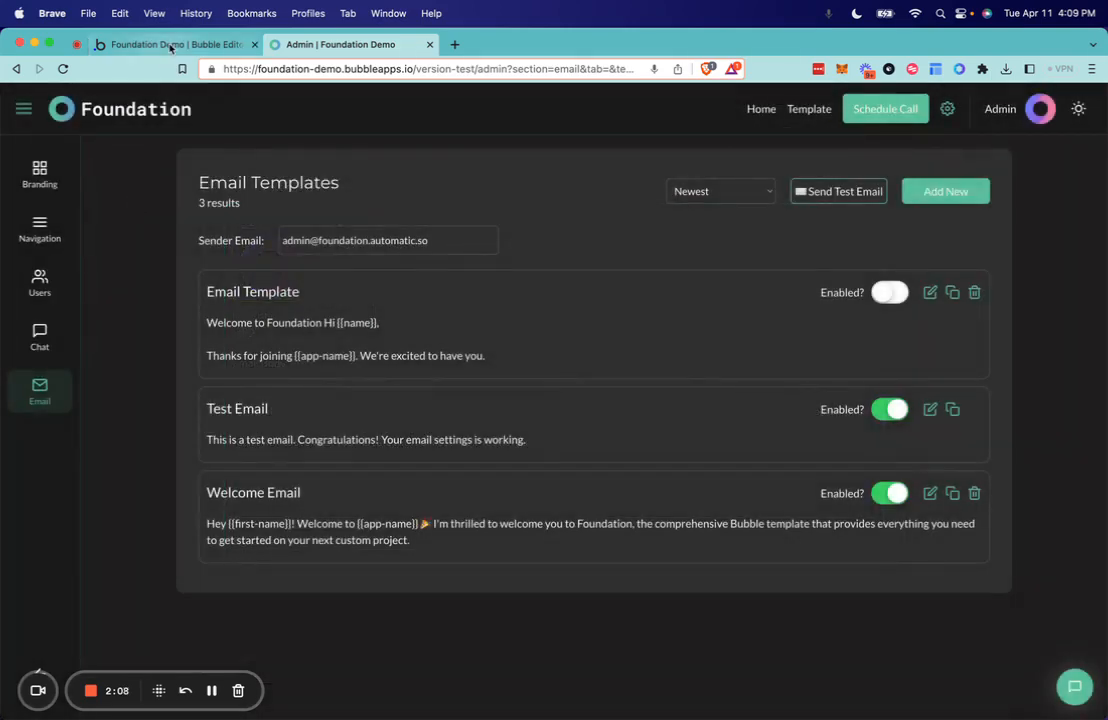
- Switch to the Bubble editor and duplicate the send_email_template API workflow in the Email Workflows folder
click(170, 45)
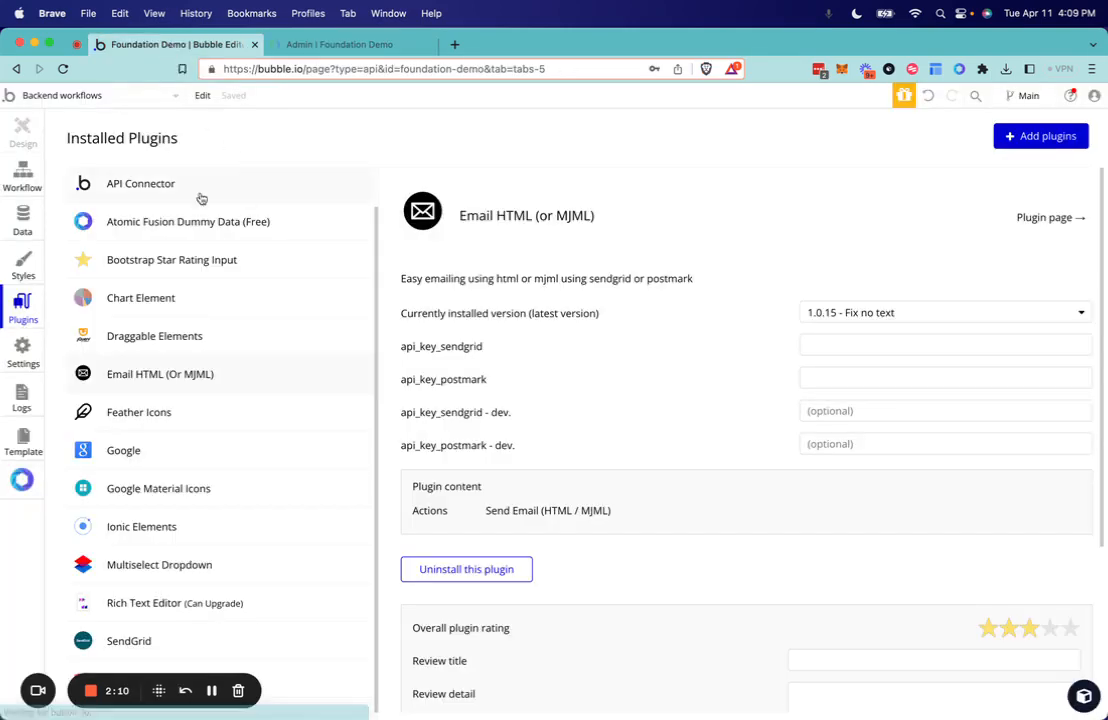
click(24, 175)
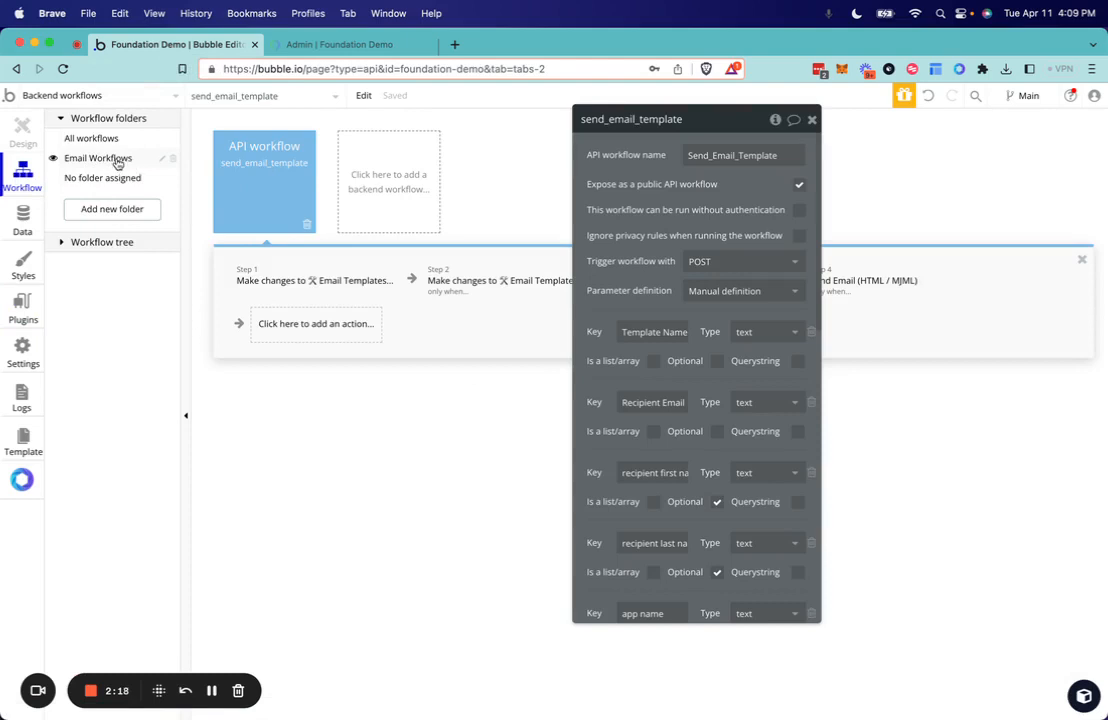
right_click(260, 180)
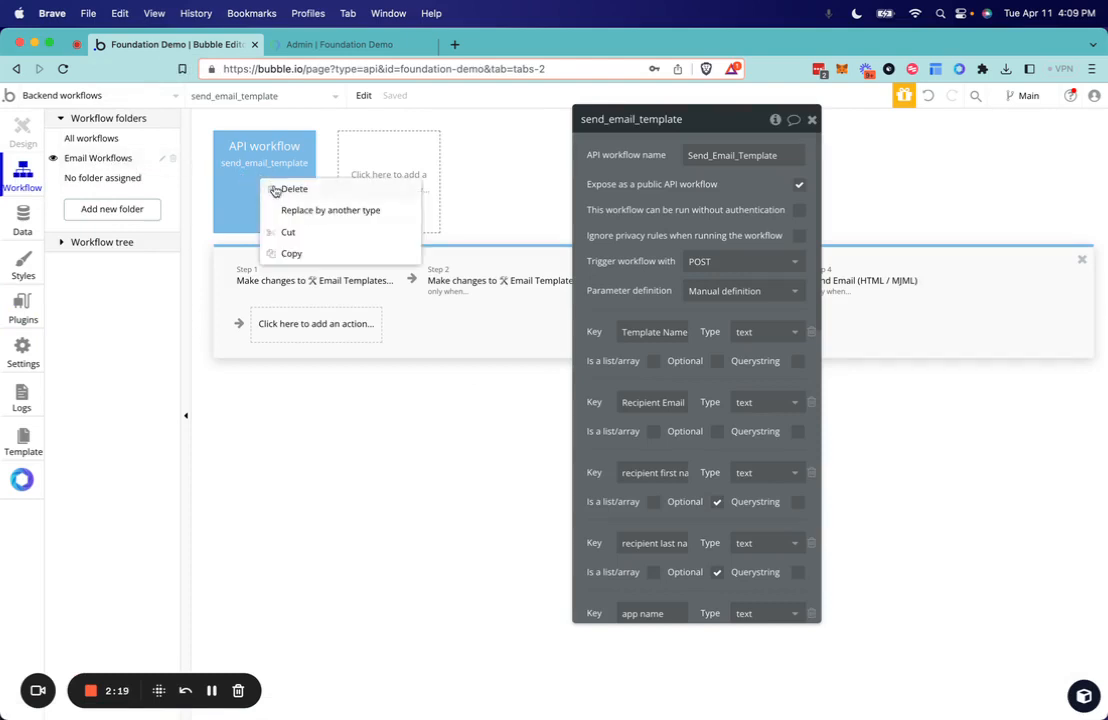
click(285, 251)
right_click(371, 199)
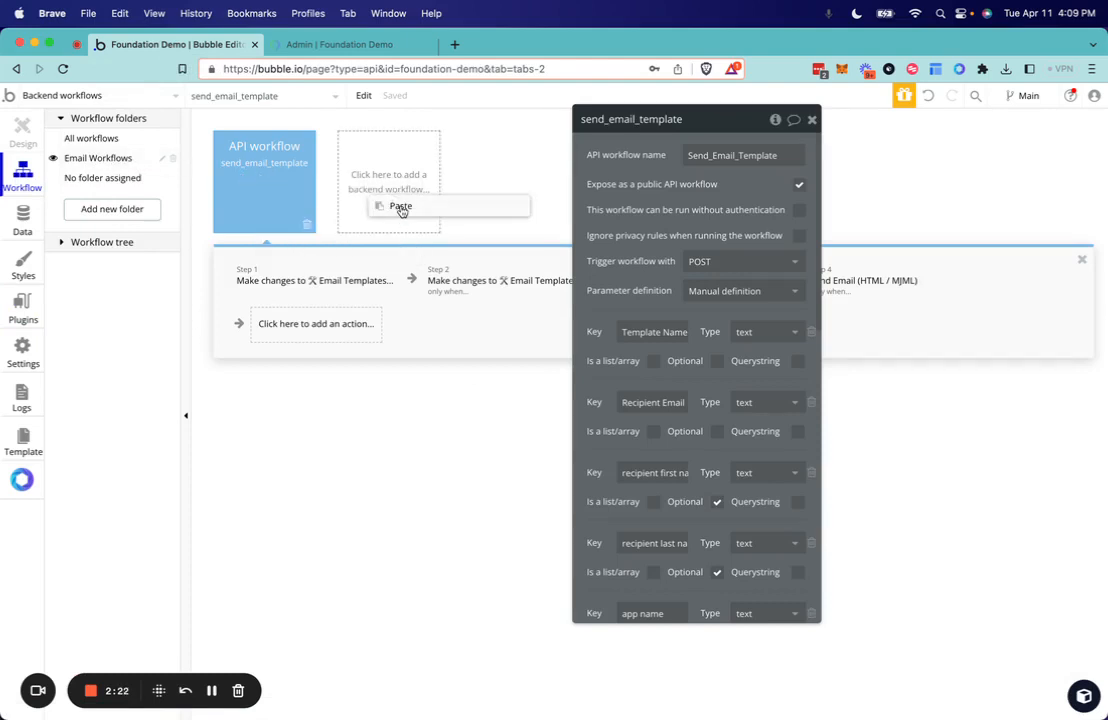
click(400, 207)
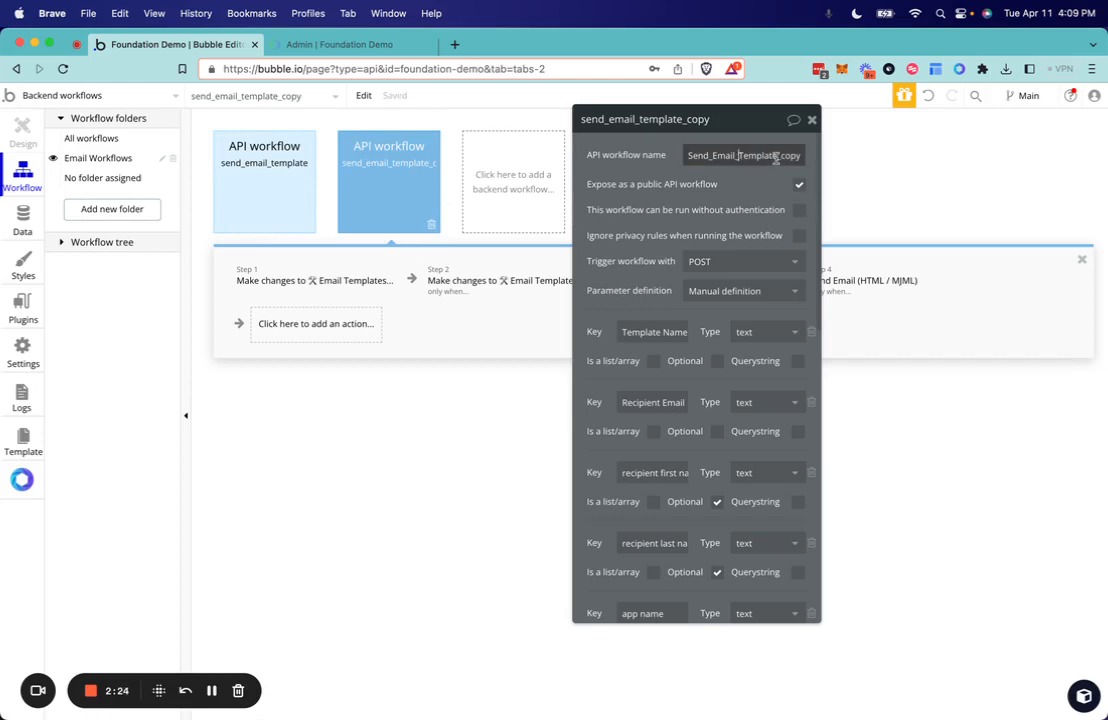
- Rename the duplicated API workflow as Send_welcome_email
click(733, 155)
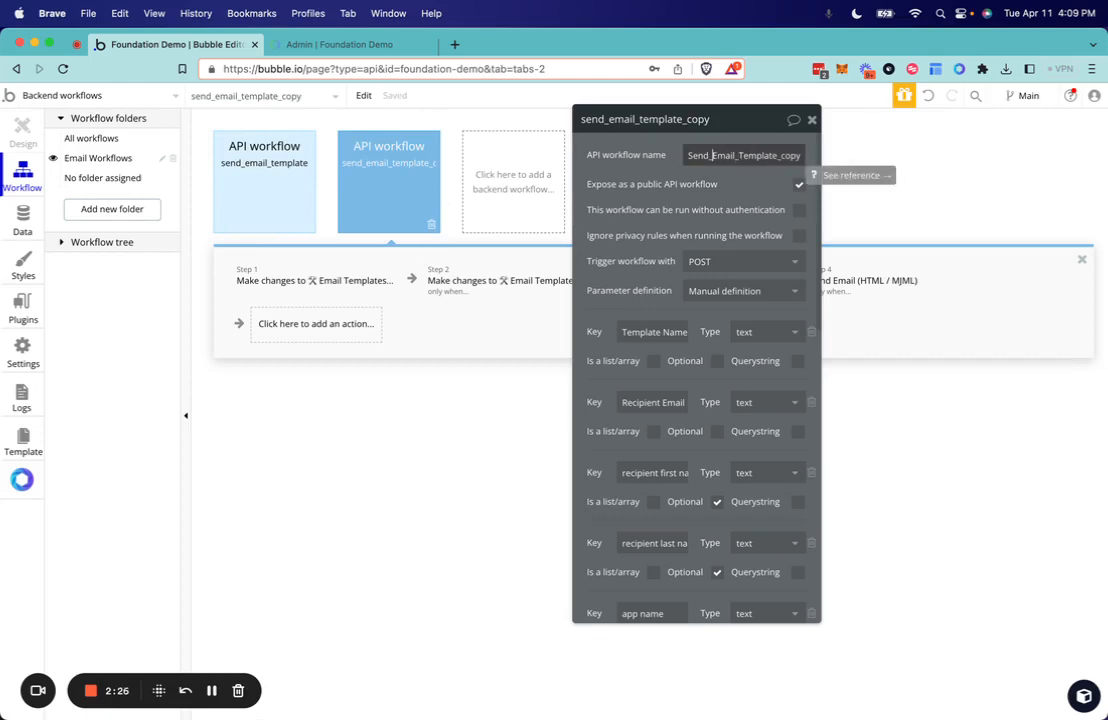
key(super+a)
text(Send_welcome)
key(Return)
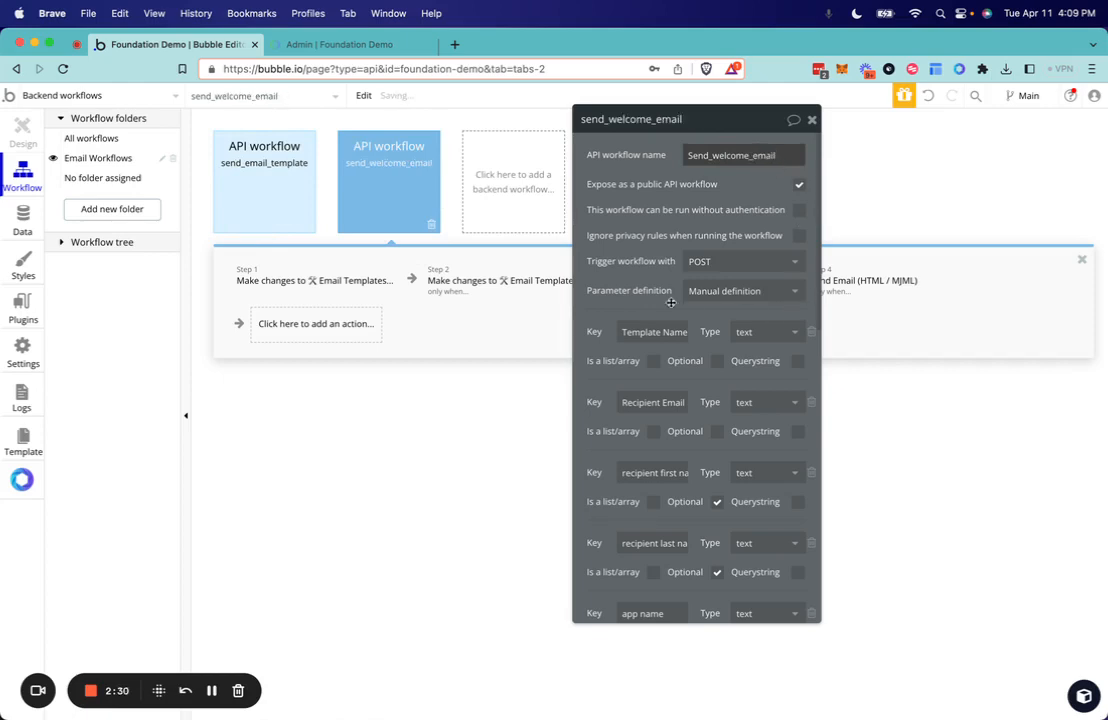
- Review the send_welcome_email workflow's parameters, from Template Name through var10, moving its property editor clear of the workflow steps
scroll(636, 269, down, 2)
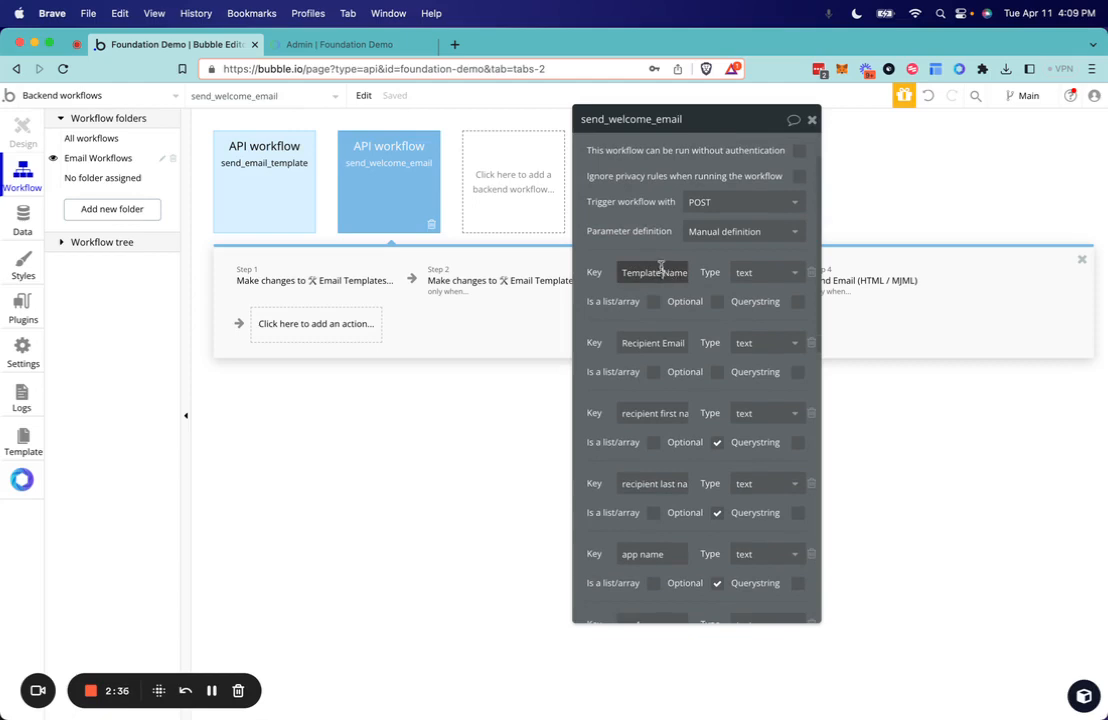
drag(668, 248, 755, 239)
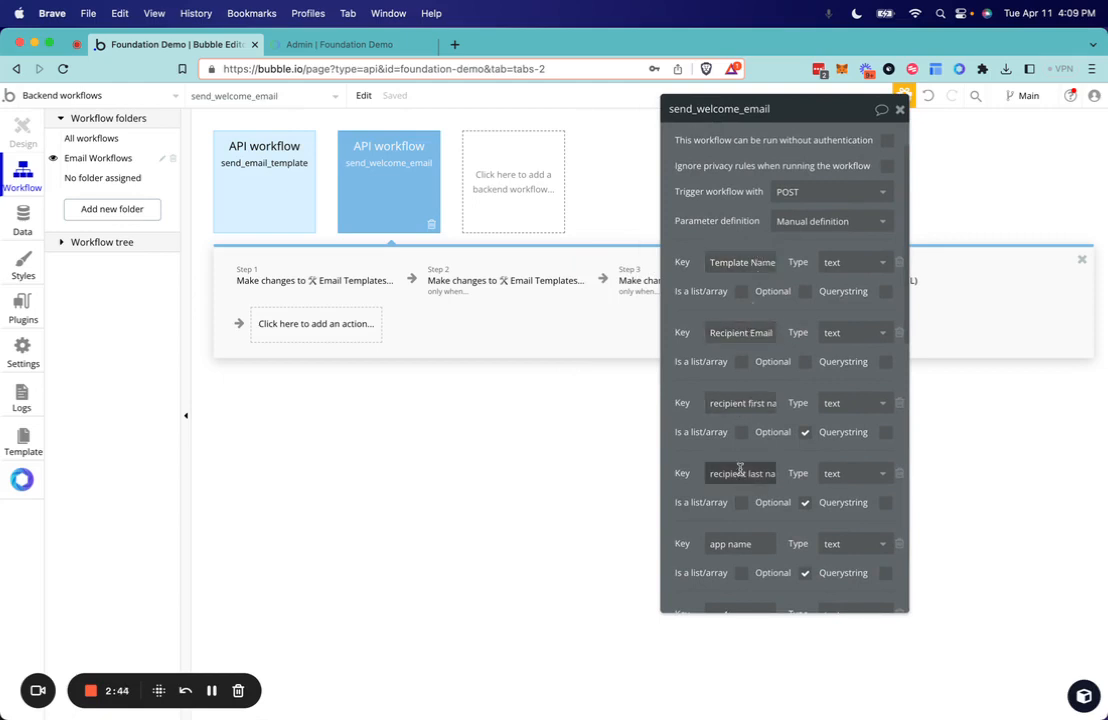
scroll(741, 473, down, 5)
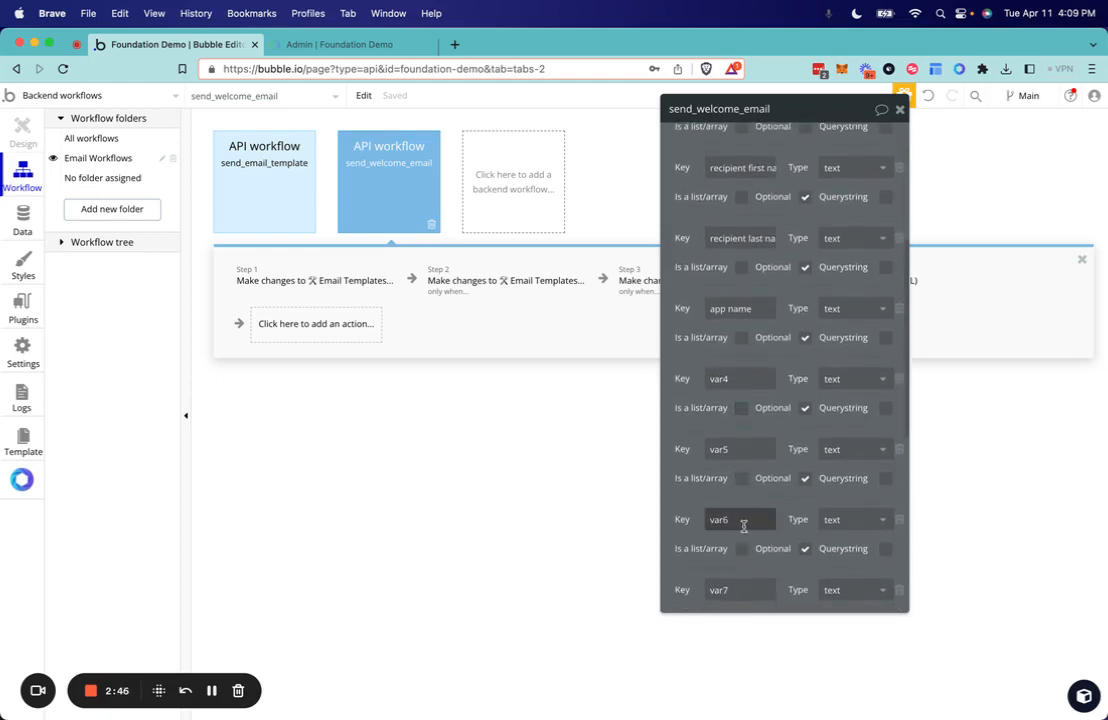
scroll(761, 360, down, 6)
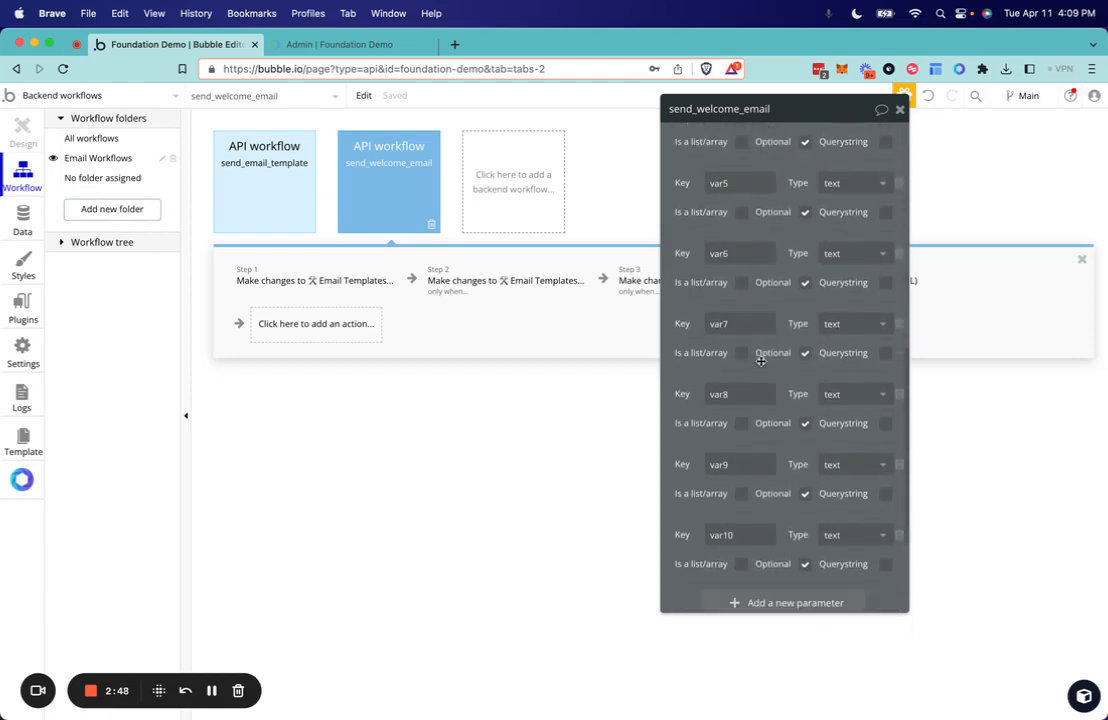
scroll(761, 361, up, 10)
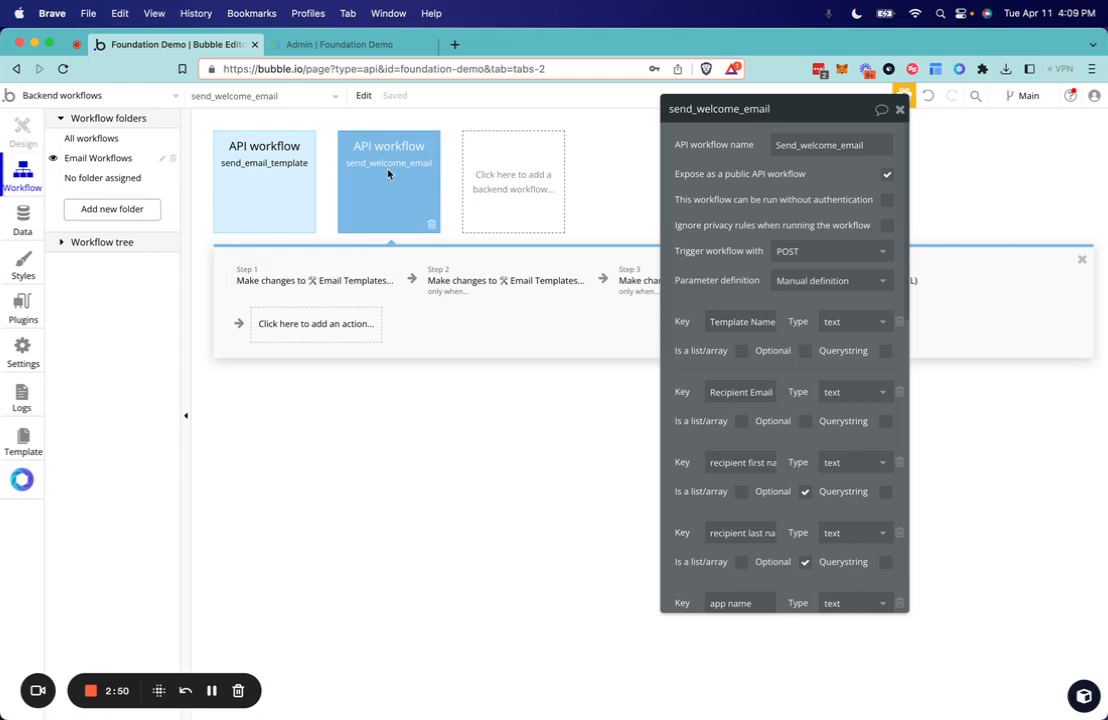
- Inspect the Email Templates search constraint in the workflow's first action, and return to the send_welcome_email workflow properties
click(287, 282)
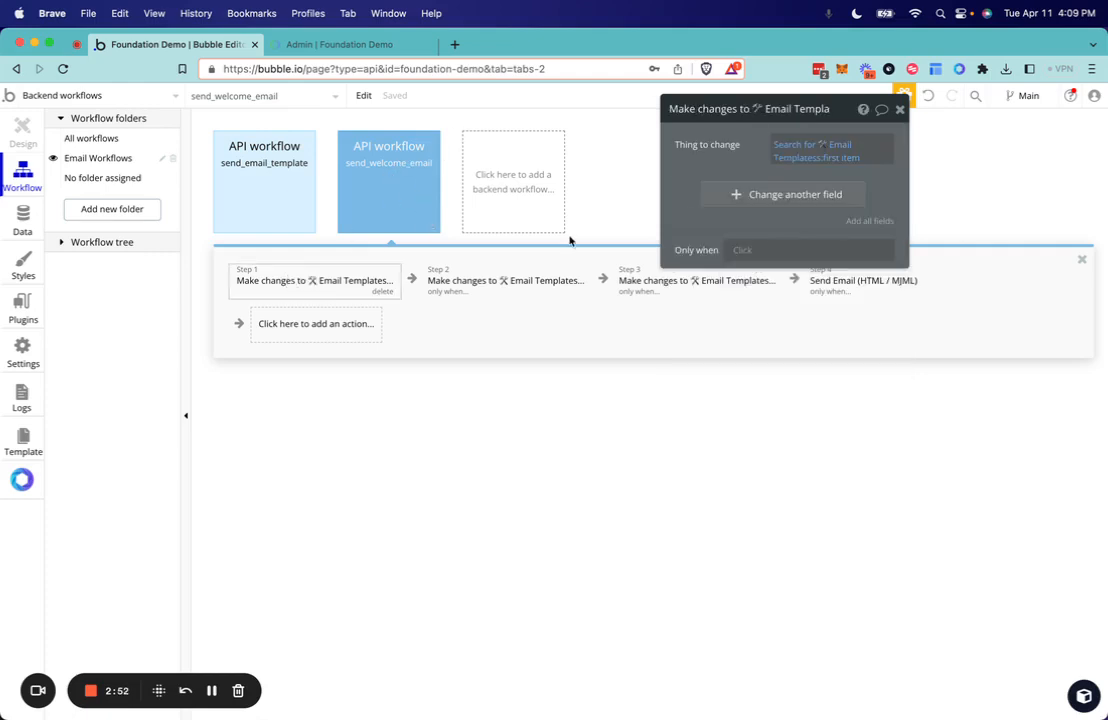
click(783, 147)
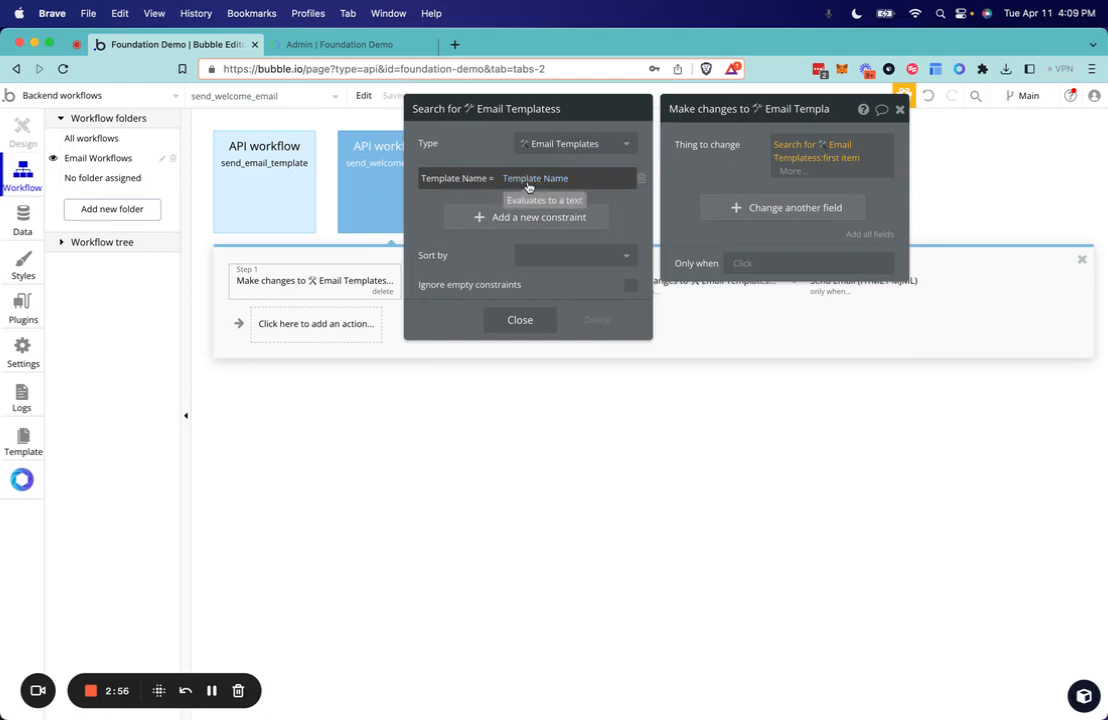
click(413, 188)
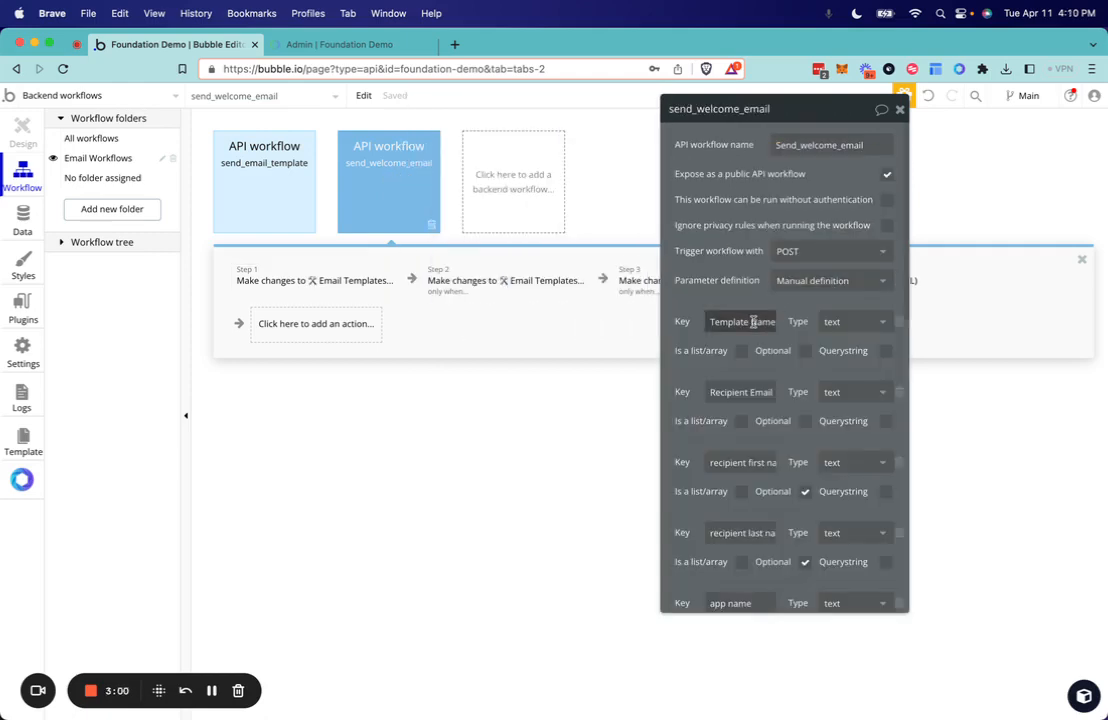
- Review the HTML and run conditions of the second and third Email Templates actions in the send_welcome_email workflow
click(515, 284)
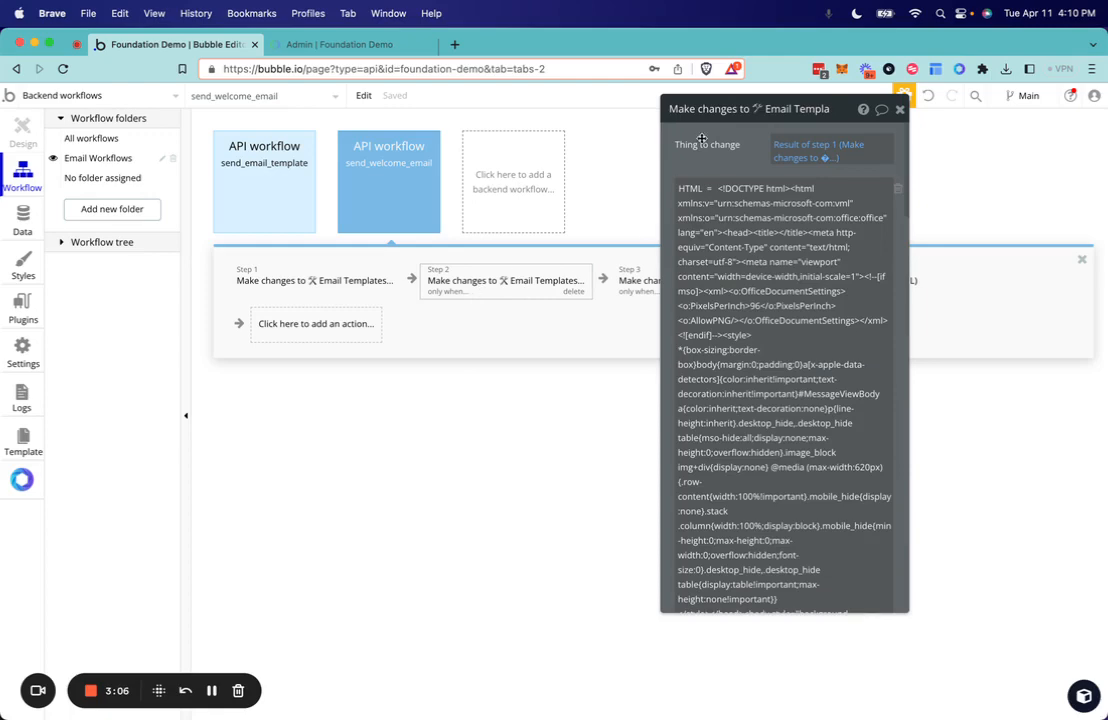
drag(707, 144, 918, 165)
scroll(930, 300, down, 10)
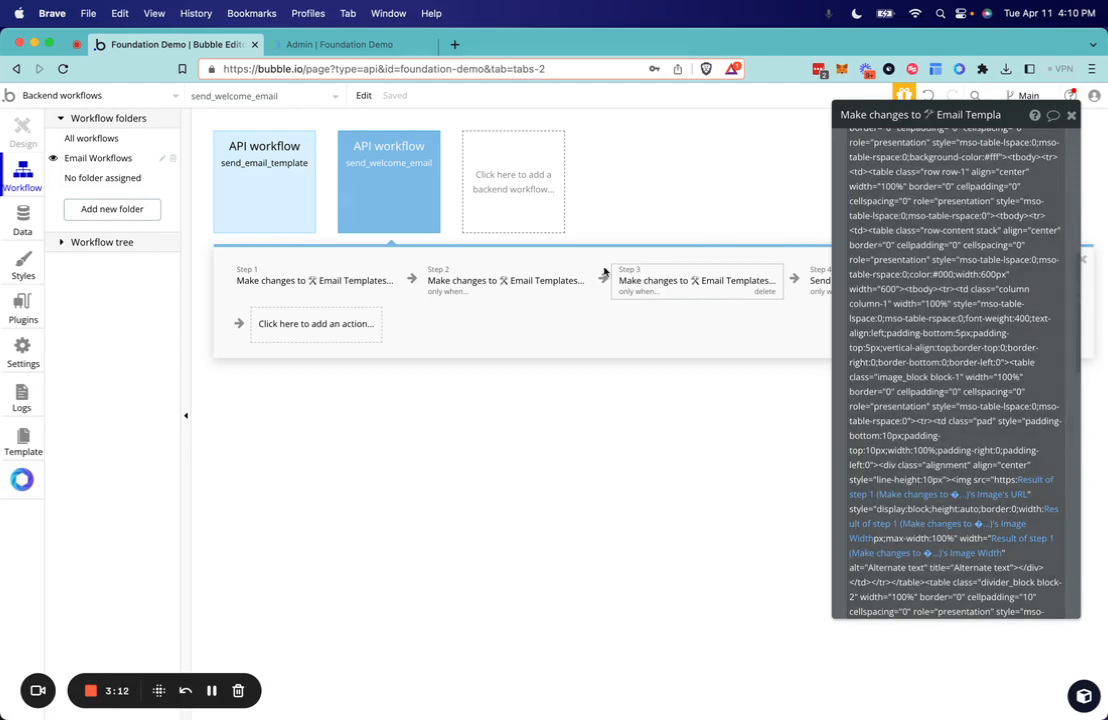
scroll(925, 400, down, 5)
scroll(926, 409, down, 6)
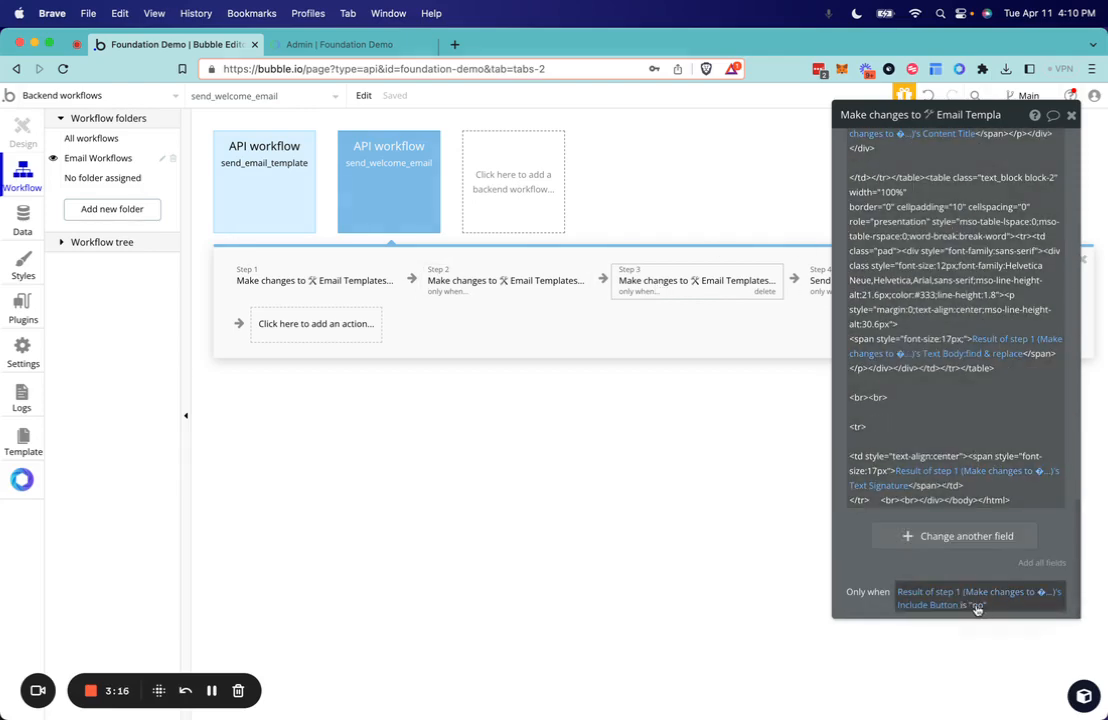
click(533, 290)
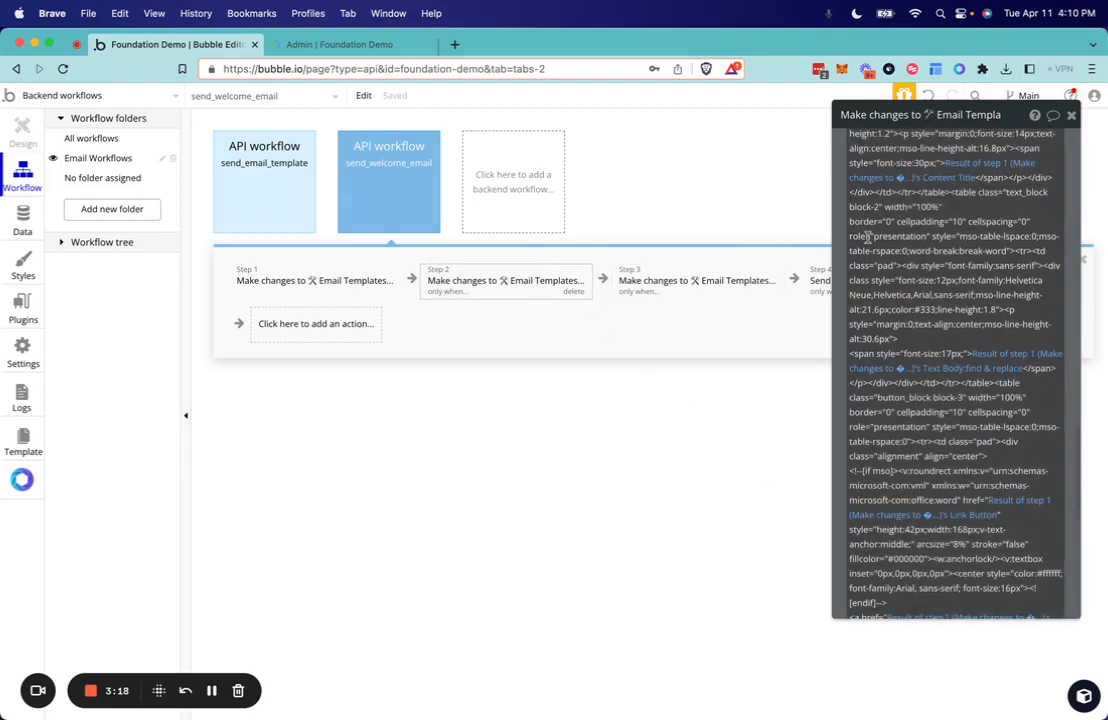
- Examine the Send Email (HTML / MJML) action's to, from, subject and html fields and replace keys, moving its property editor clear of the steps
drag(841, 224, 162, 221)
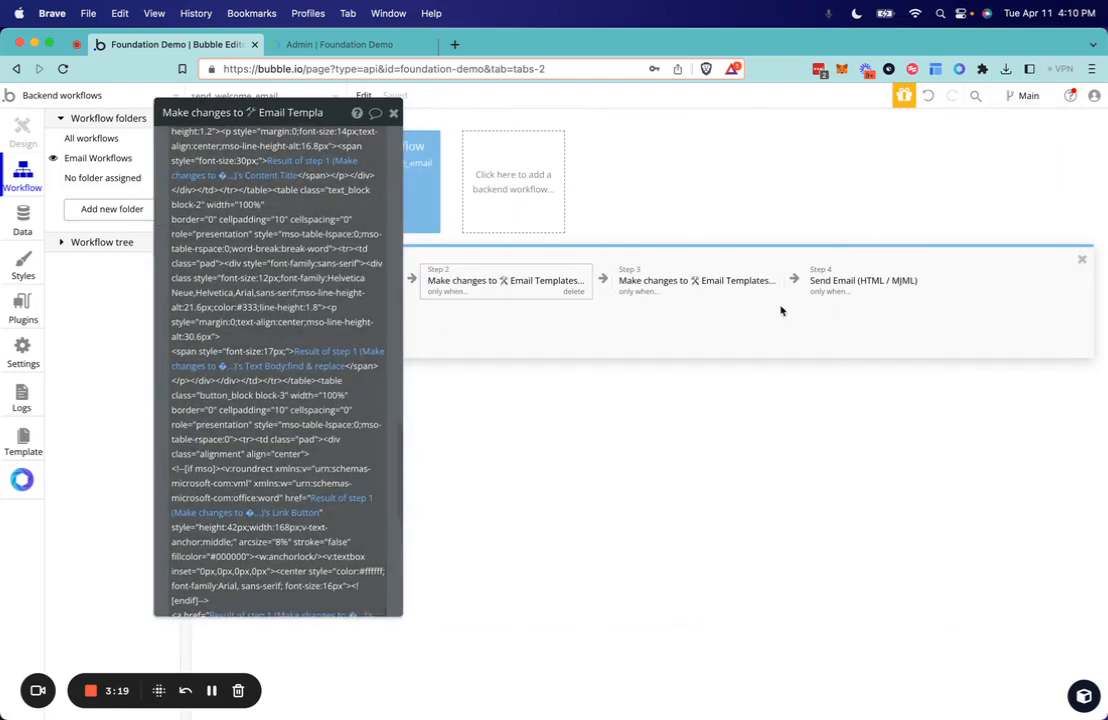
click(841, 285)
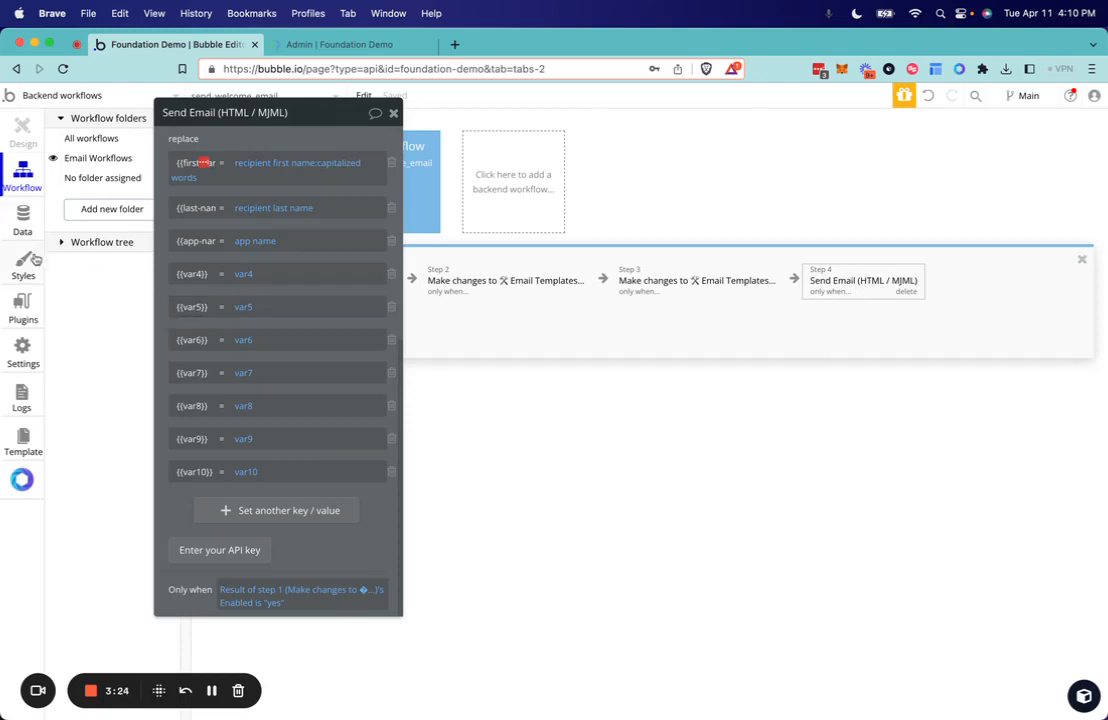
scroll(213, 312, up, 10)
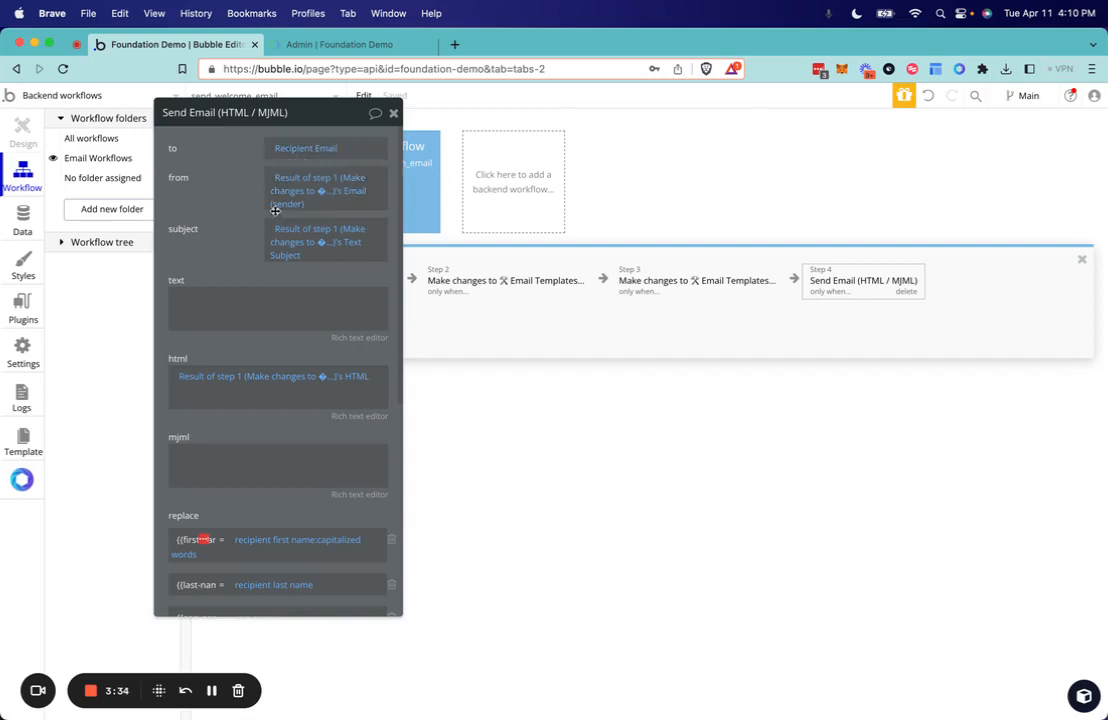
scroll(213, 279, down, 3)
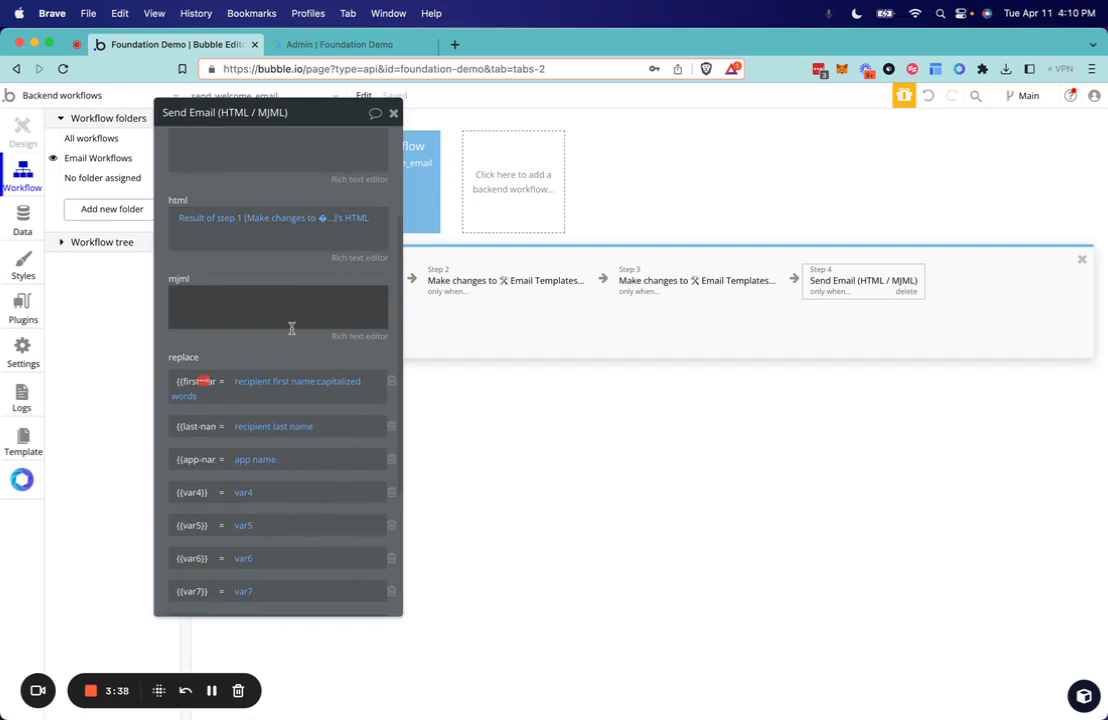
scroll(291, 328, down, 3)
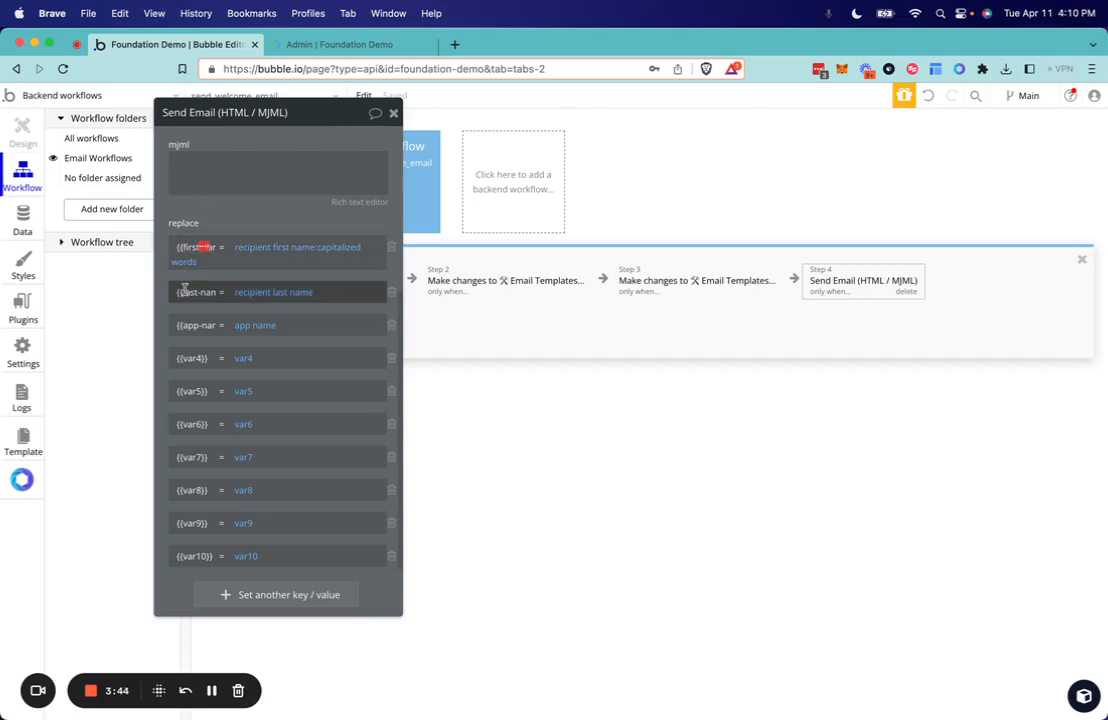
scroll(186, 320, right, 1)
scroll(186, 320, left, 1)
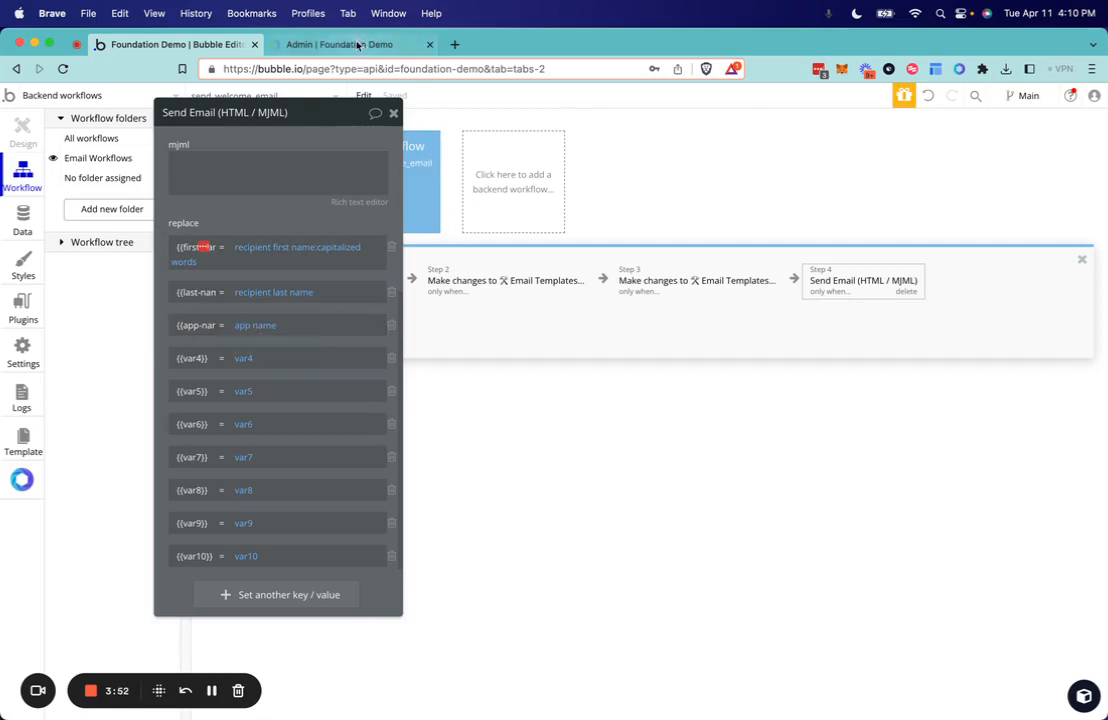
- Switch to the Foundation admin page, open the Welcome Email template and highlight the {{app-name}} placeholder in its title
click(330, 44)
click(930, 493)
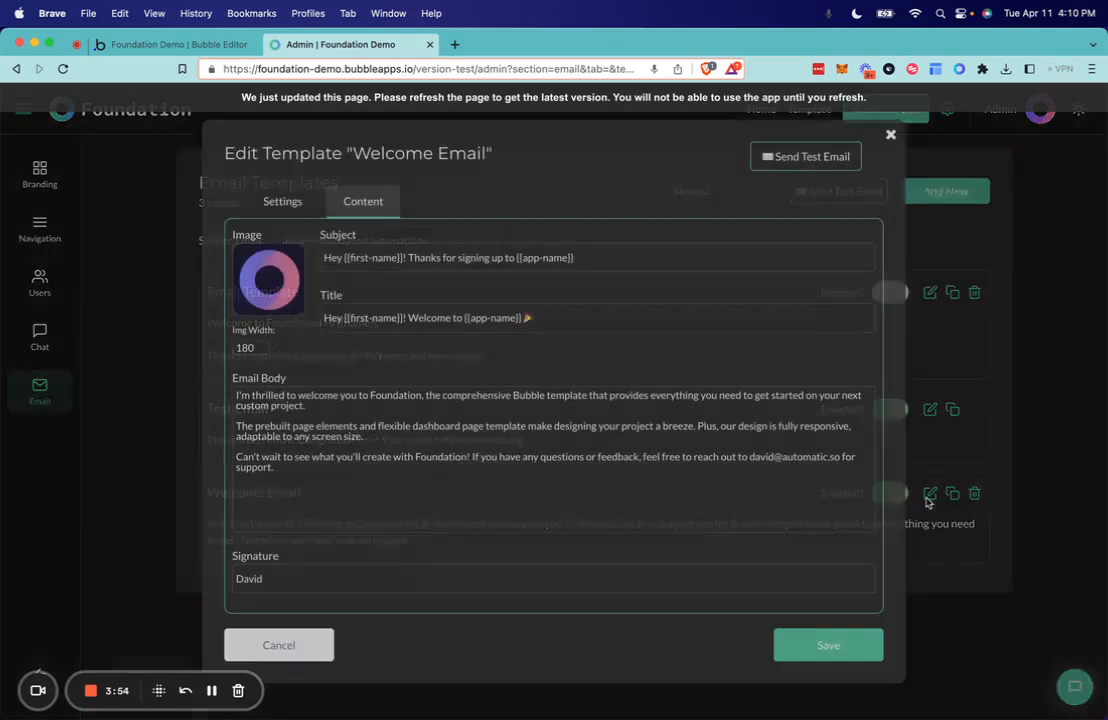
drag(465, 318, 521, 323)
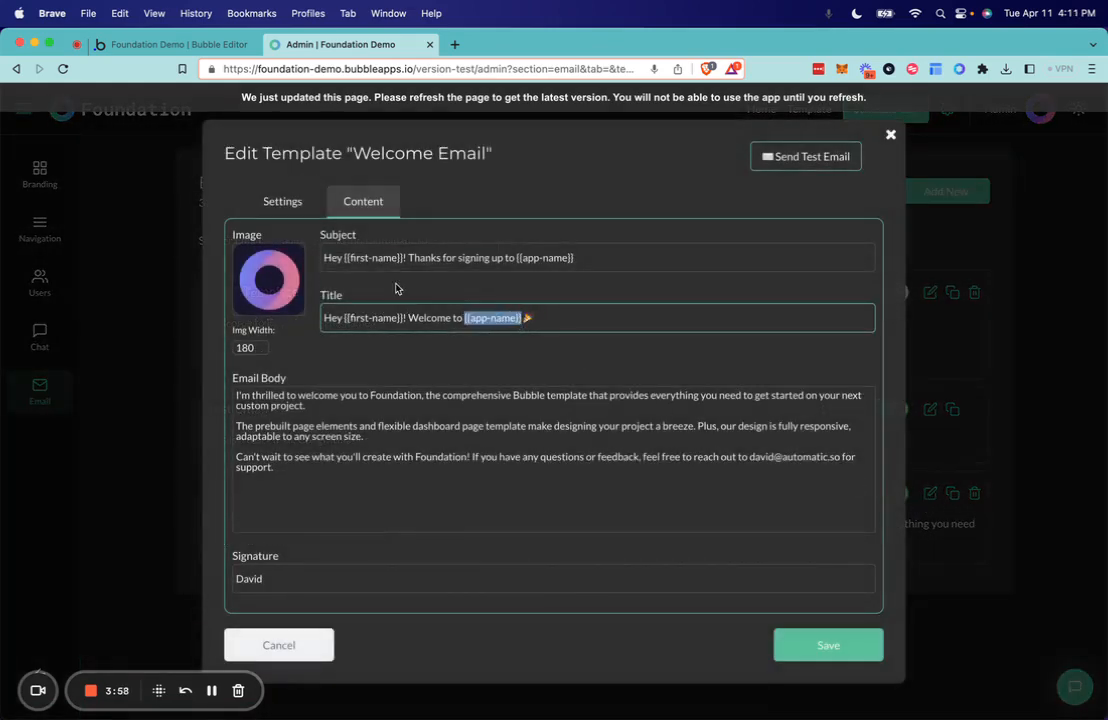
- Try inserting the {{last-name}} key from the Send Email action's replace list after {{first-name}} in the Welcome Email subject
click(165, 44)
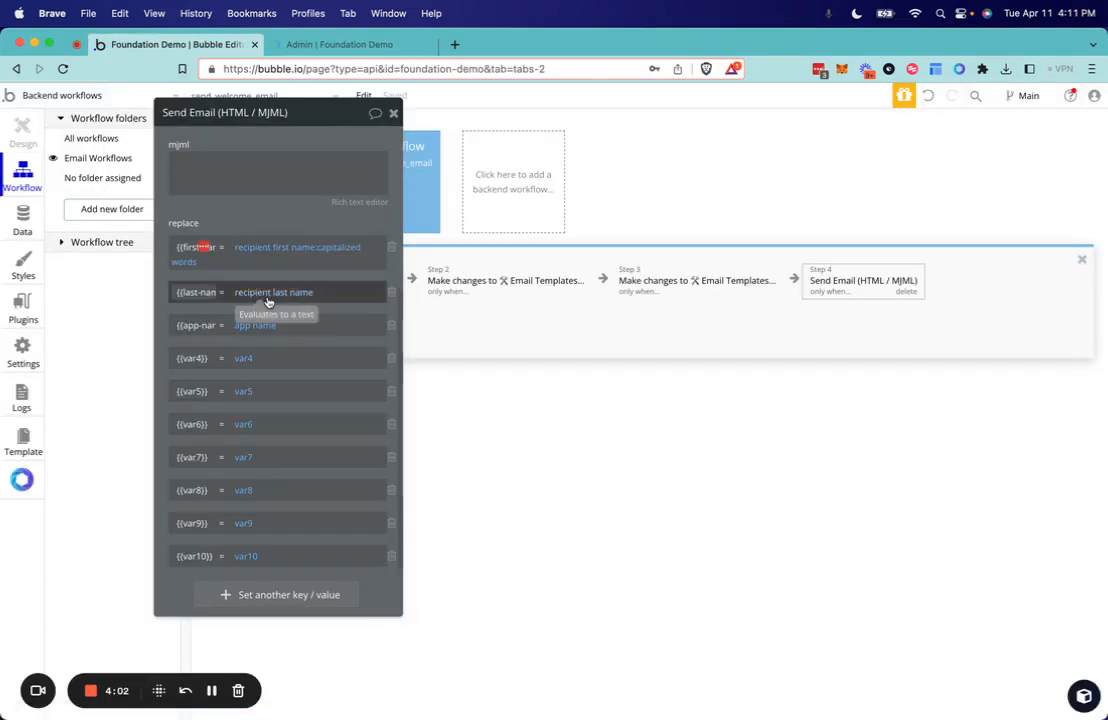
click(187, 294)
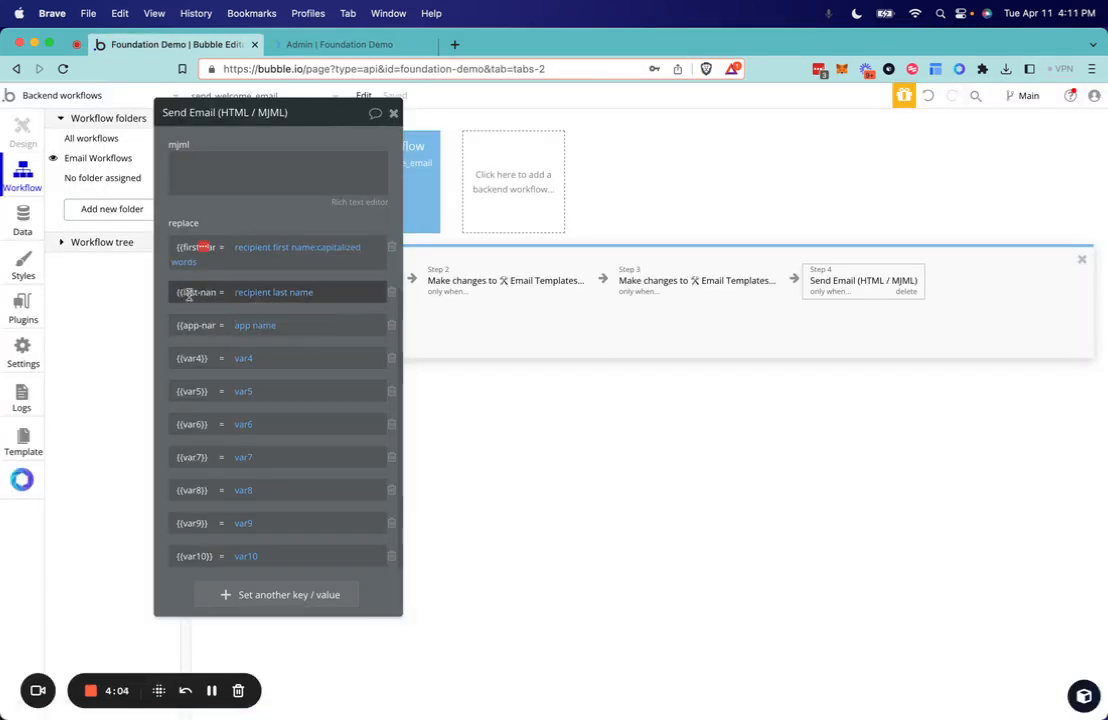
triple_click(189, 294)
key(super+c)
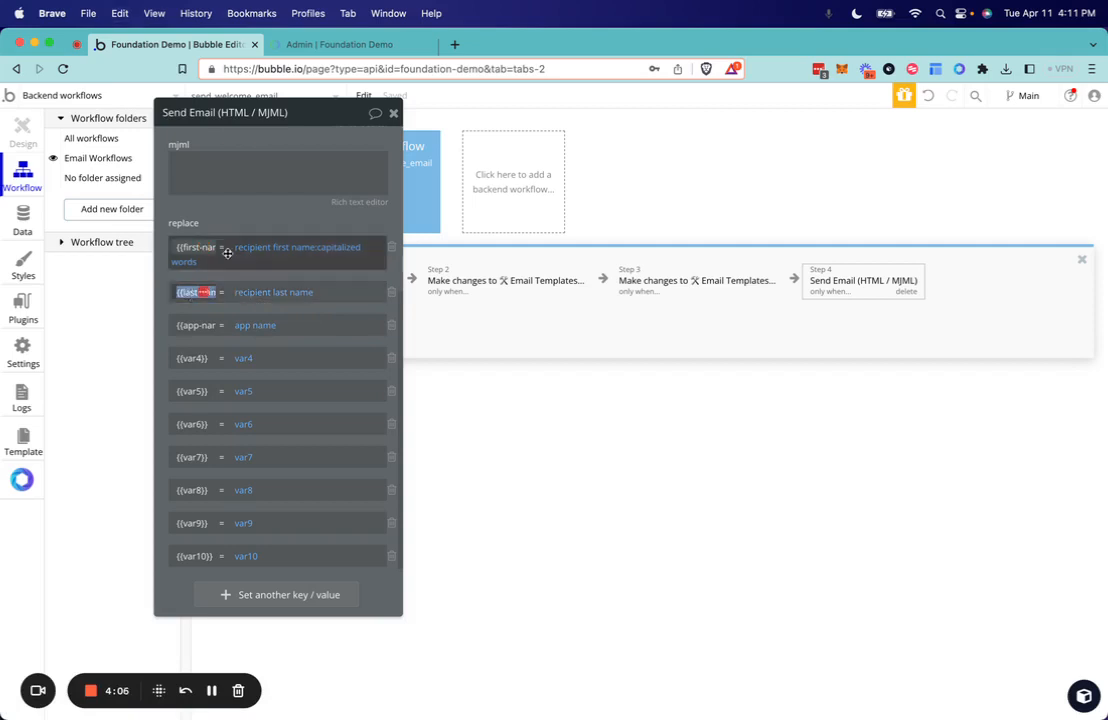
click(314, 47)
click(389, 480)
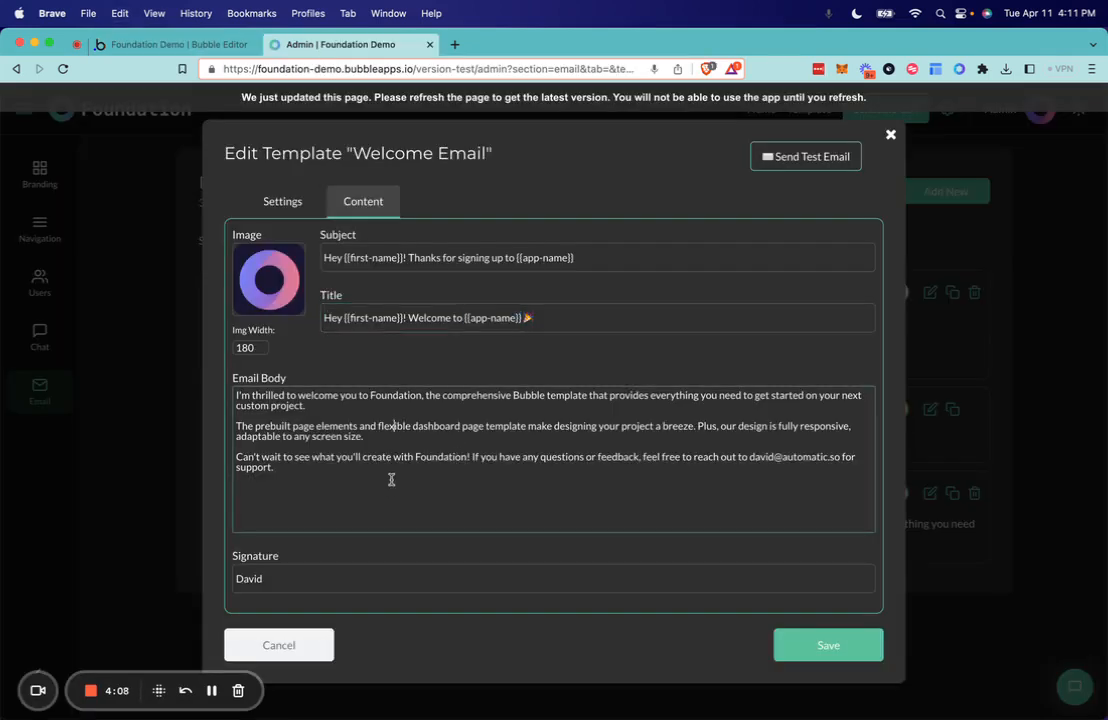
click(574, 262)
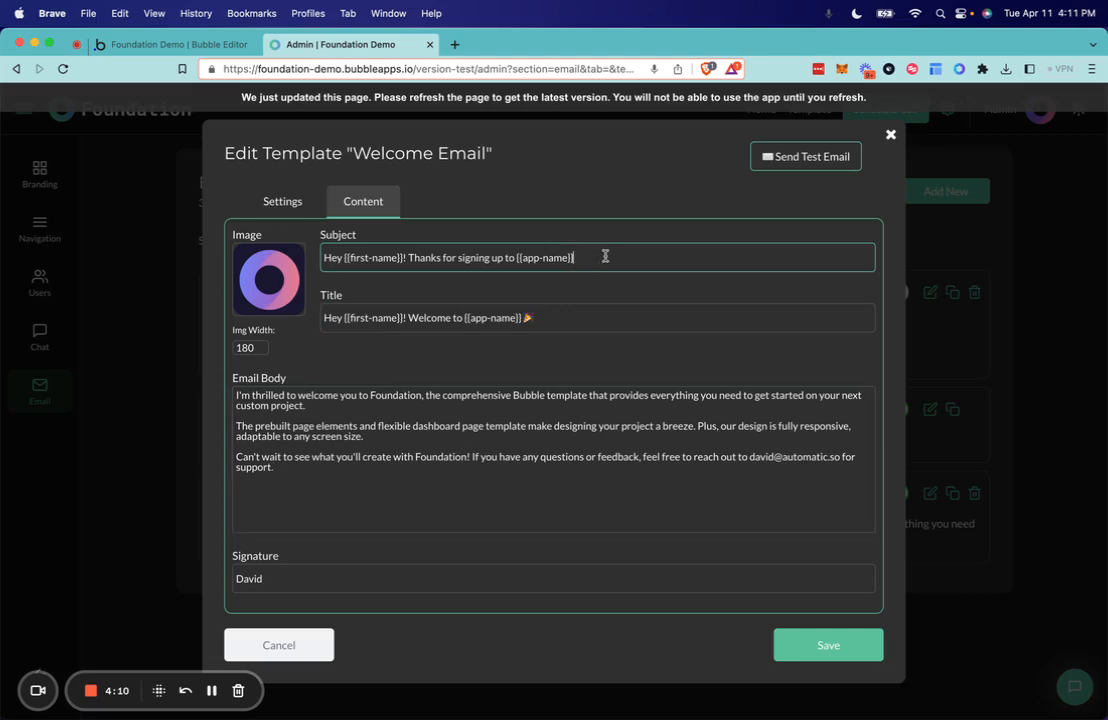
click(404, 257)
key(super+v)
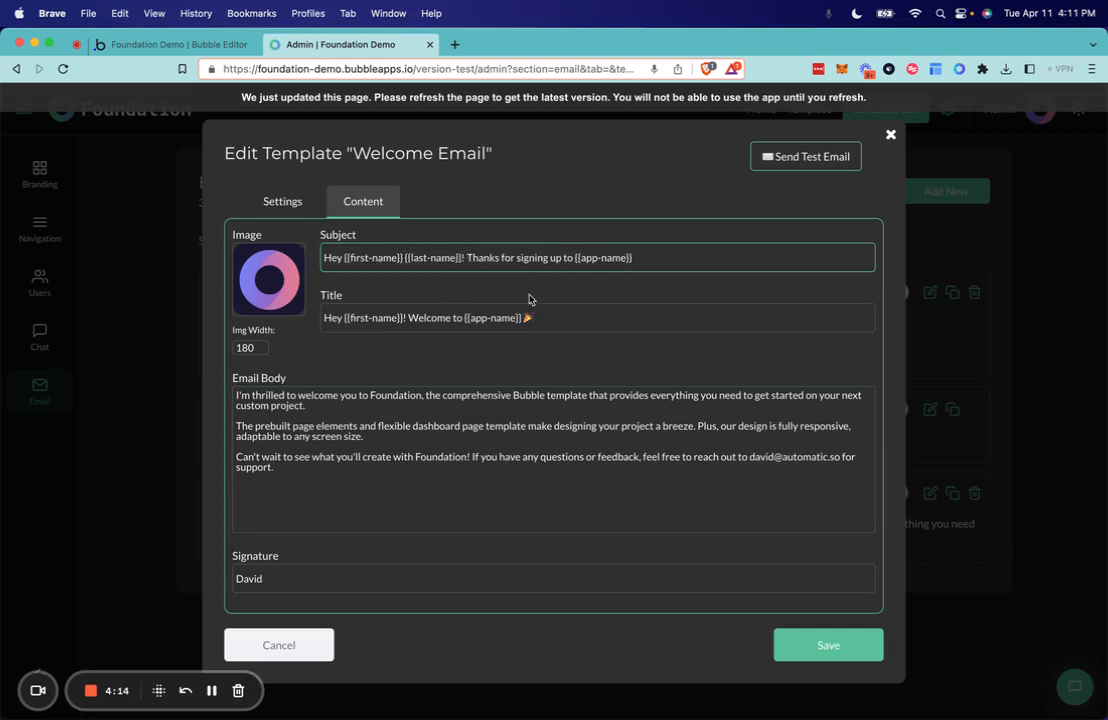
- Undo the insertion of the {{last-name}} placeholder in the Welcome Email subject
click(563, 296)
key(super+z)
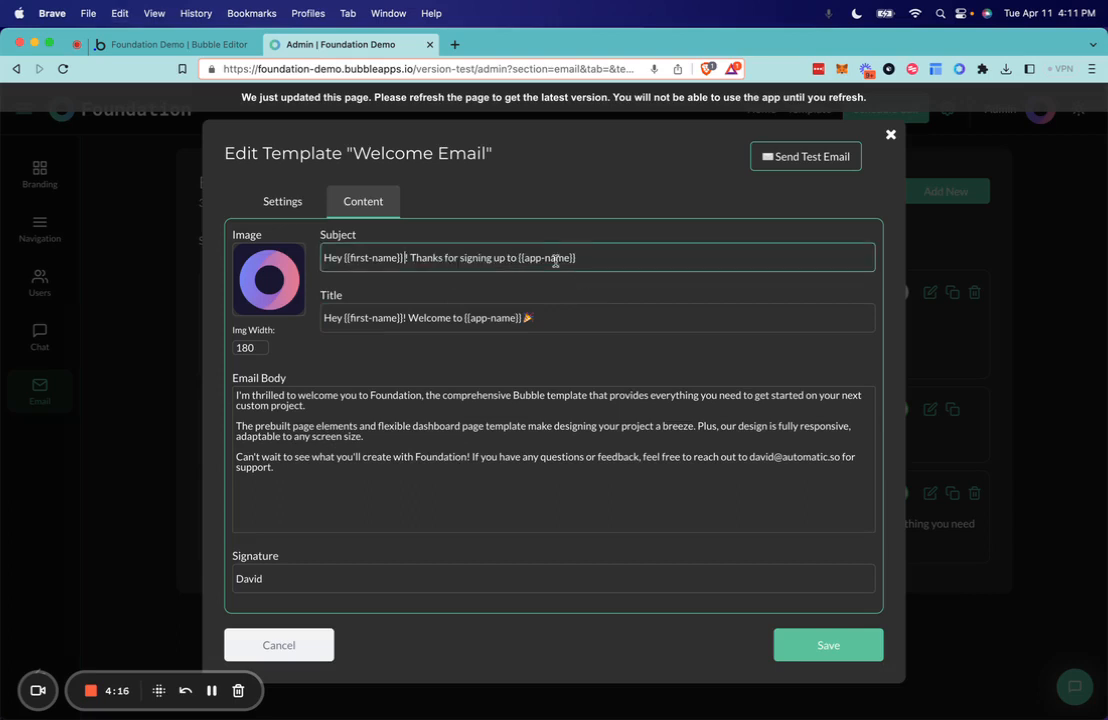
click(530, 286)
click(519, 268)
click(418, 288)
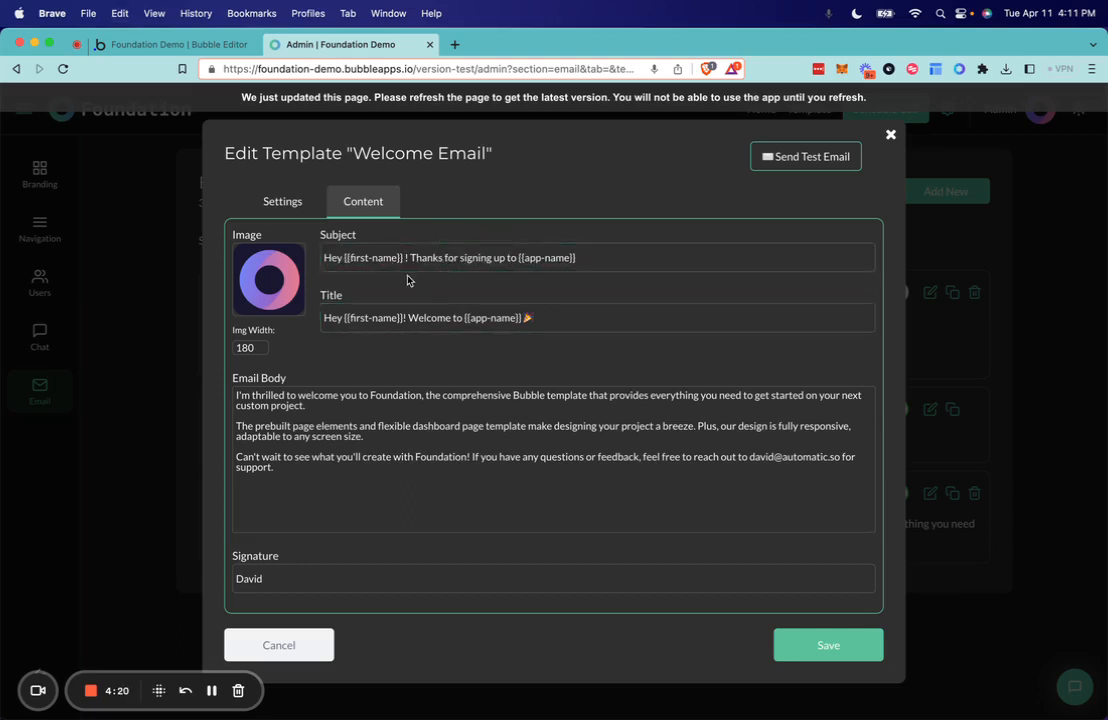
- Return to the Bubble editor and highlight the {{var4}} key in the Send Email action's replace list
key(ctrl+Tab)
key(ctrl+Tab)
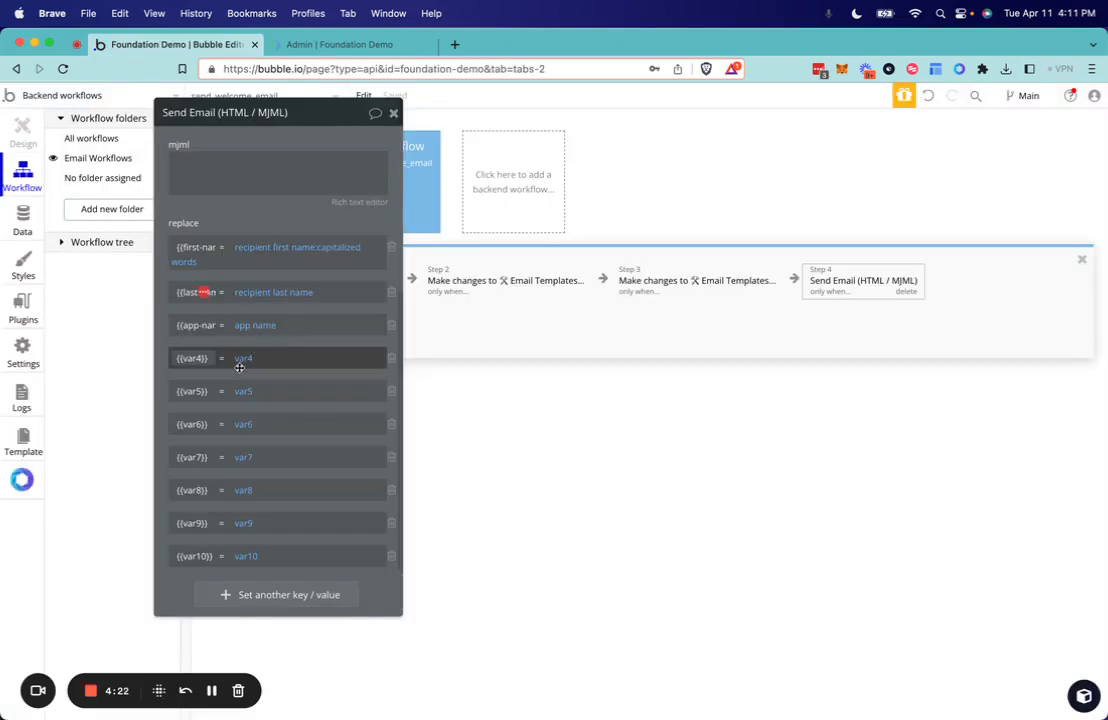
triple_click(188, 358)
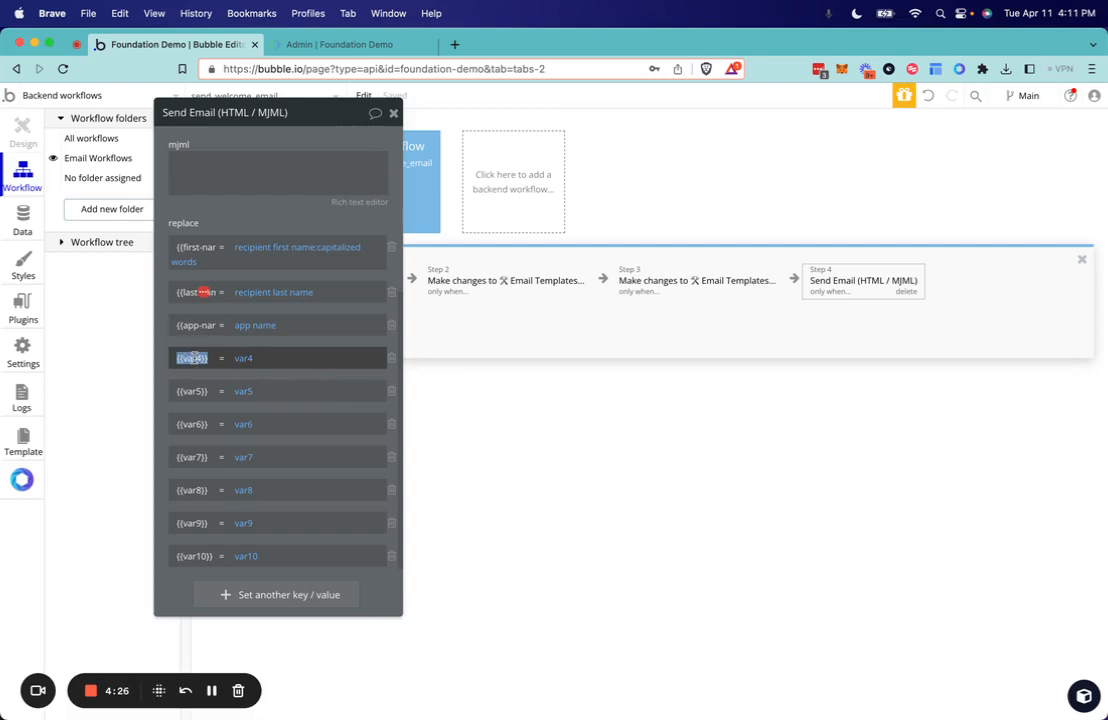
- Close the Welcome Email template on the admin page without saving, and view the new email template form before dismissing it
click(371, 47)
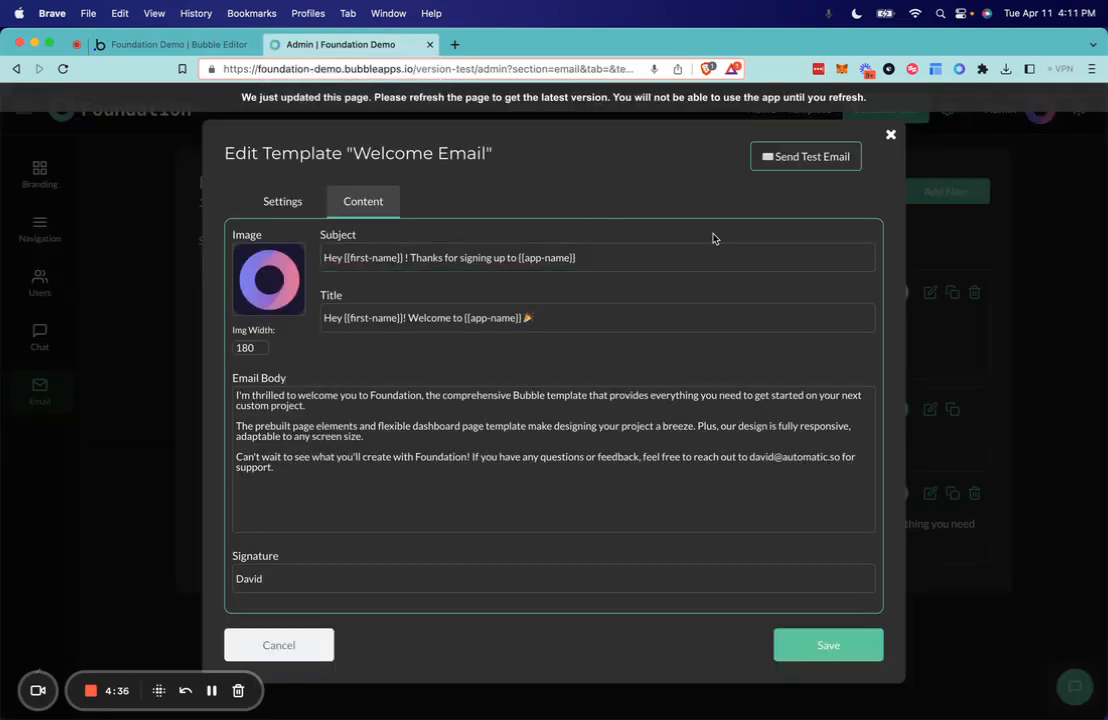
click(891, 135)
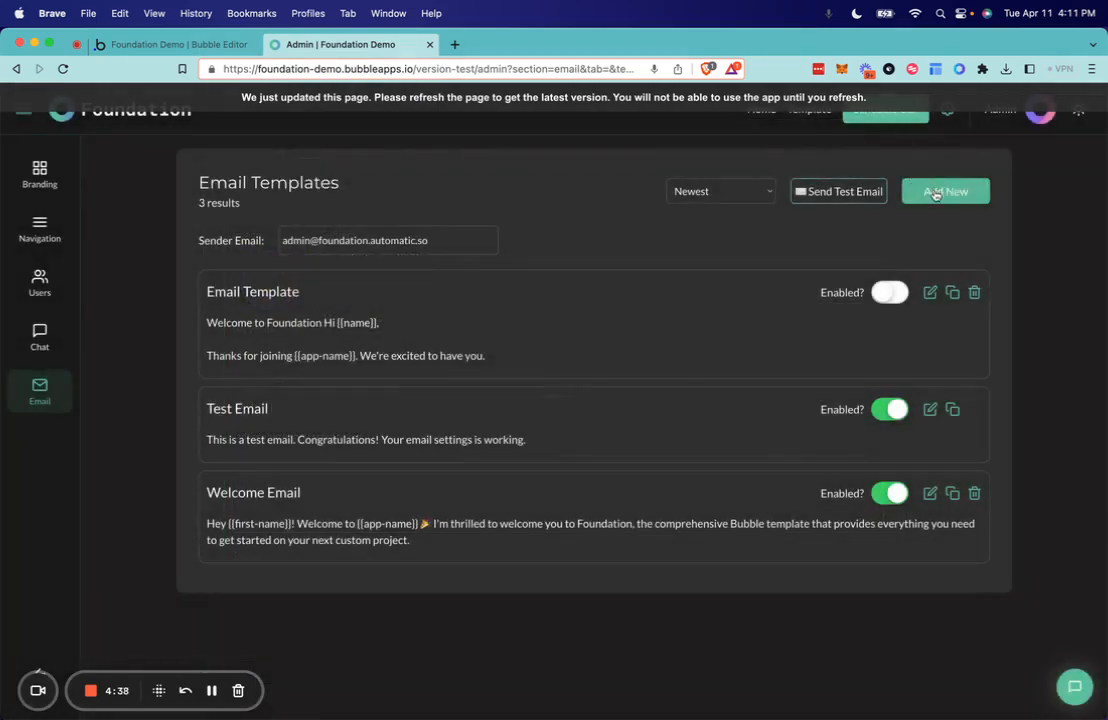
click(935, 194)
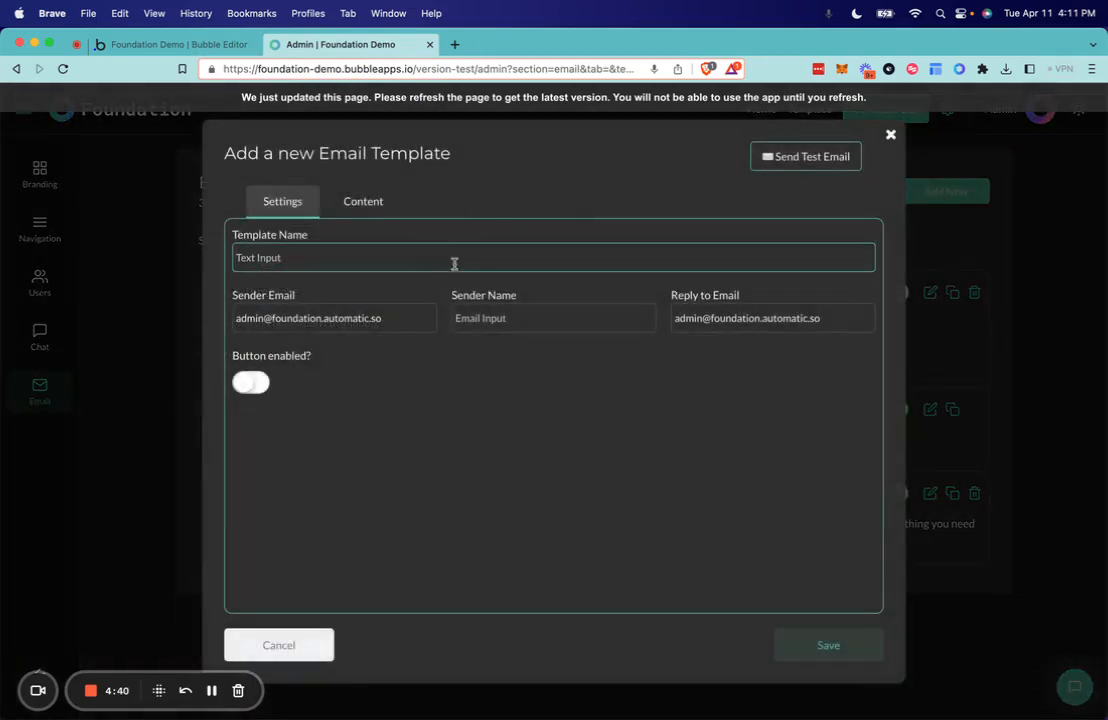
click(155, 359)
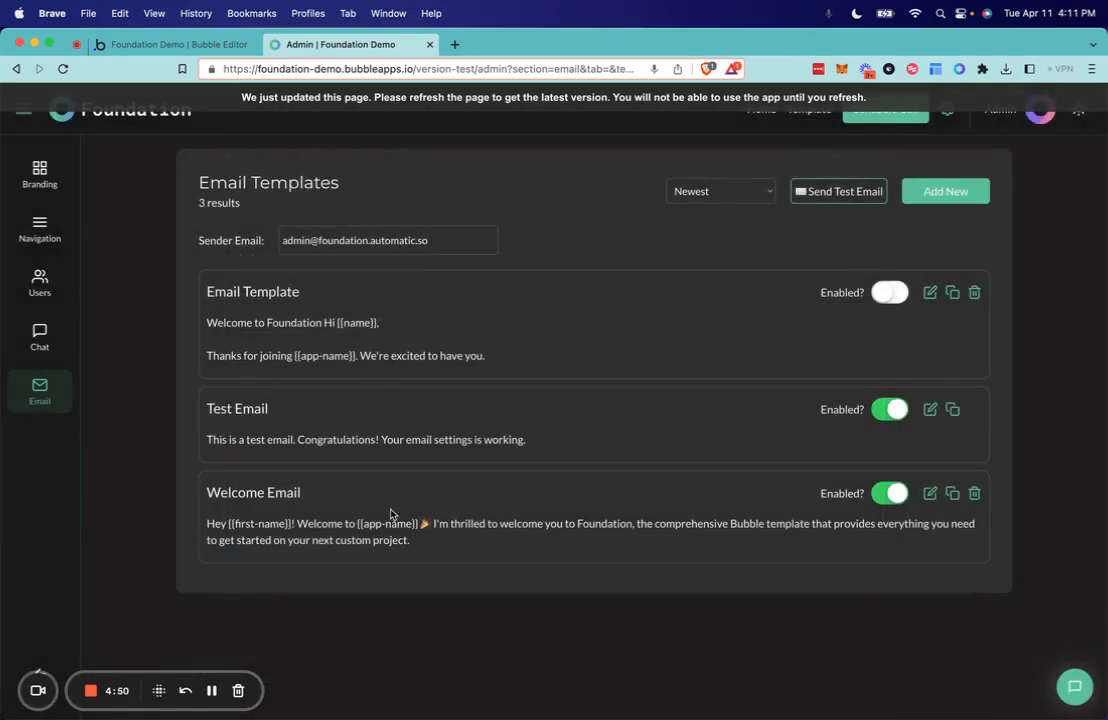
- In the Bubble editor, open the Login/Signup/Waitlist reusable element's Button Sign Up workflow for signup mode with waiting list mode off
click(163, 44)
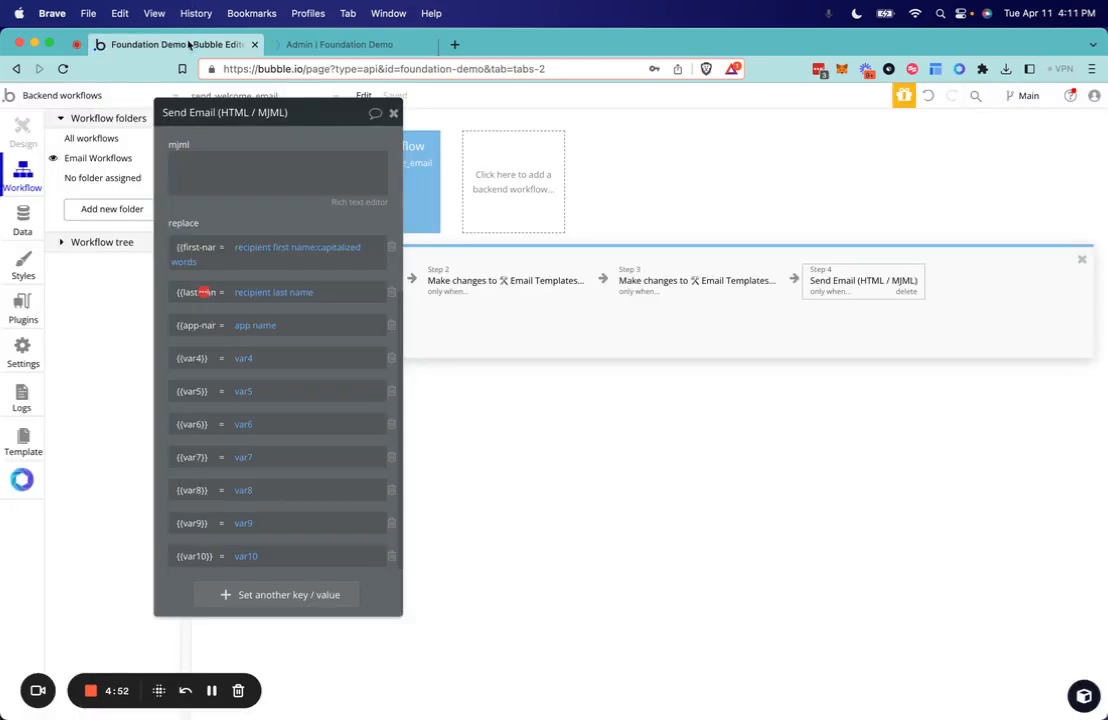
click(111, 96)
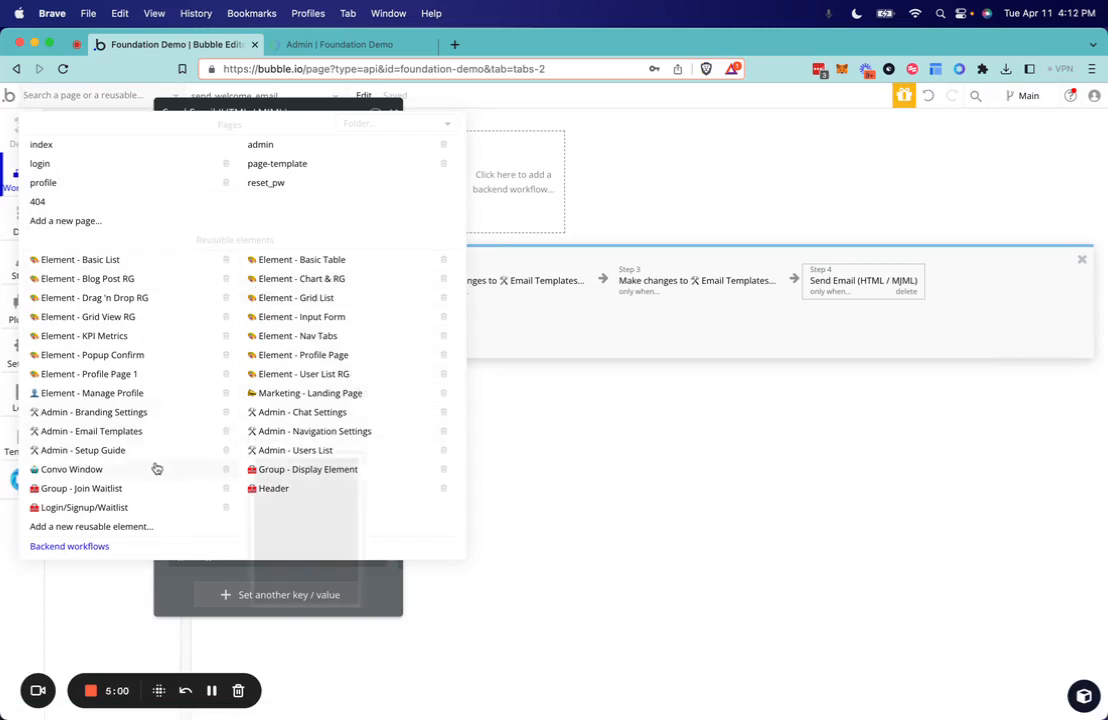
click(155, 508)
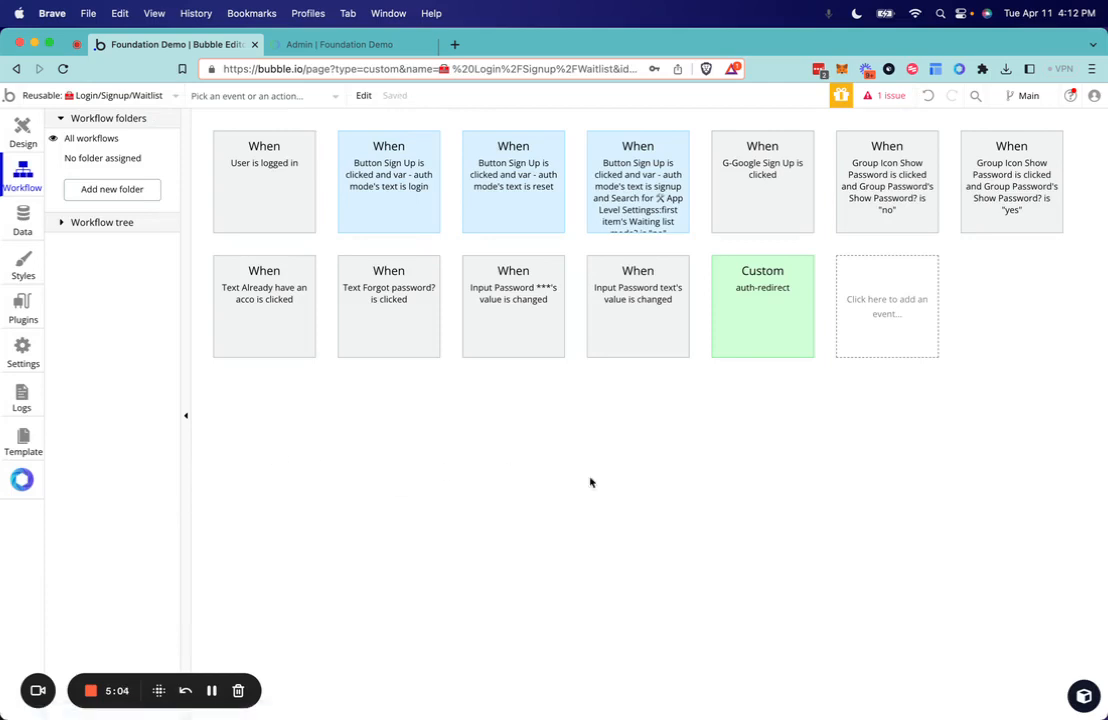
click(622, 200)
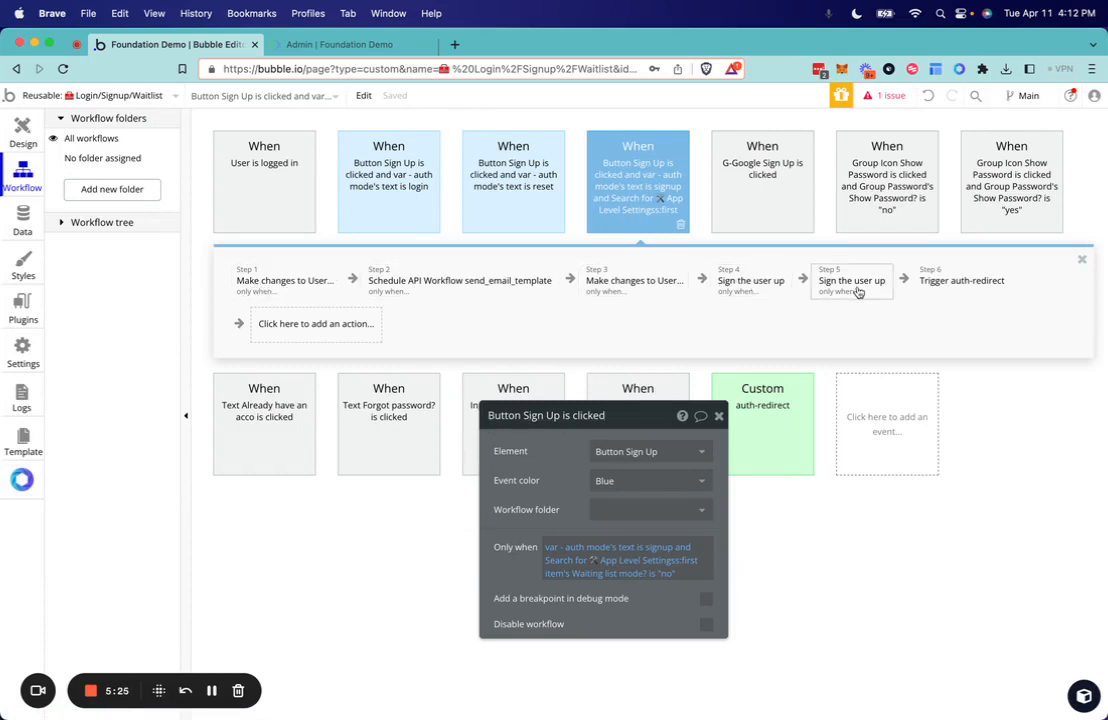
- Inspect the Schedule API Workflow send_email_template action's parameters, including the App Level Settings search that supplies app name
click(421, 285)
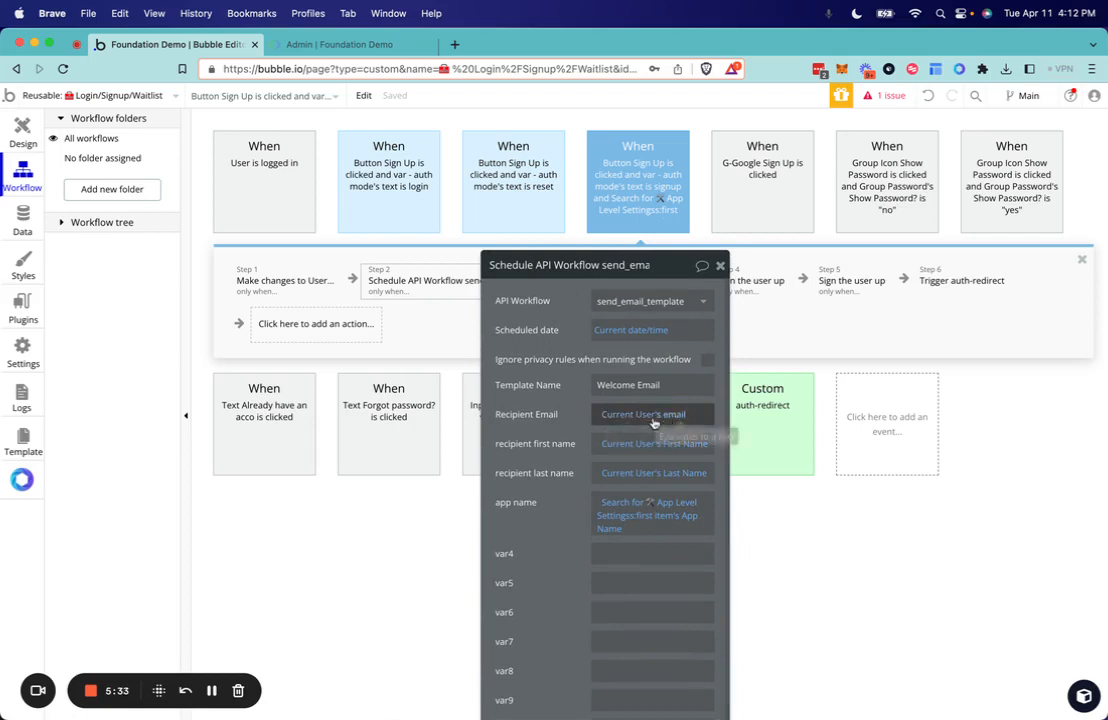
click(620, 515)
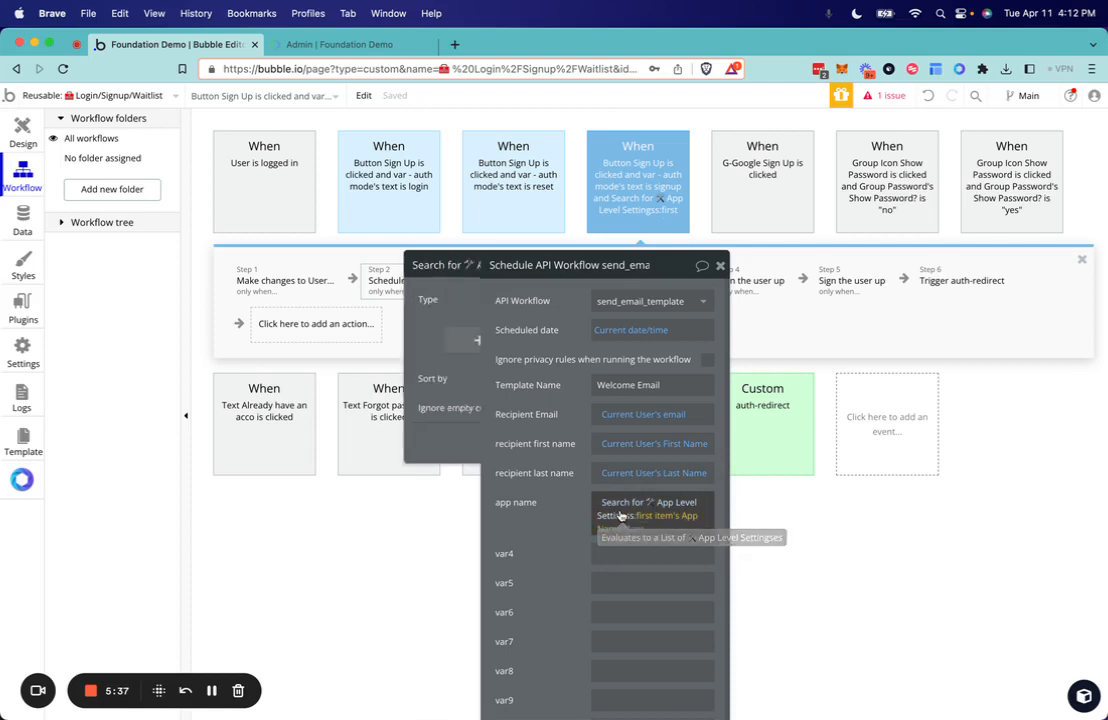
click(528, 466)
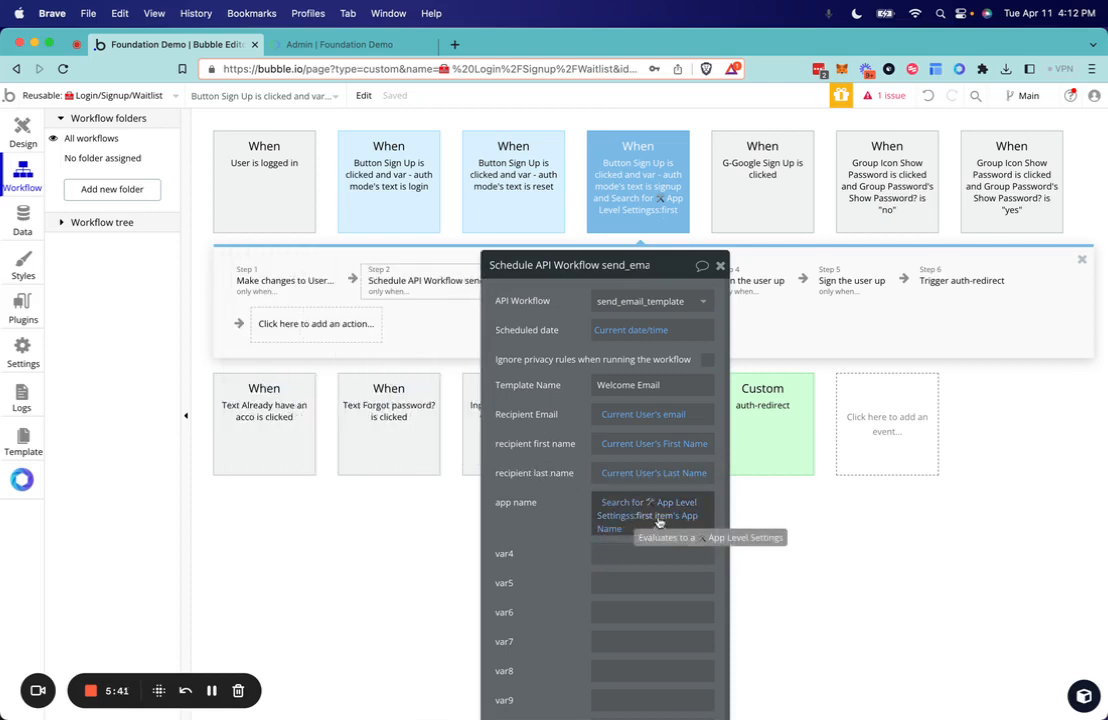